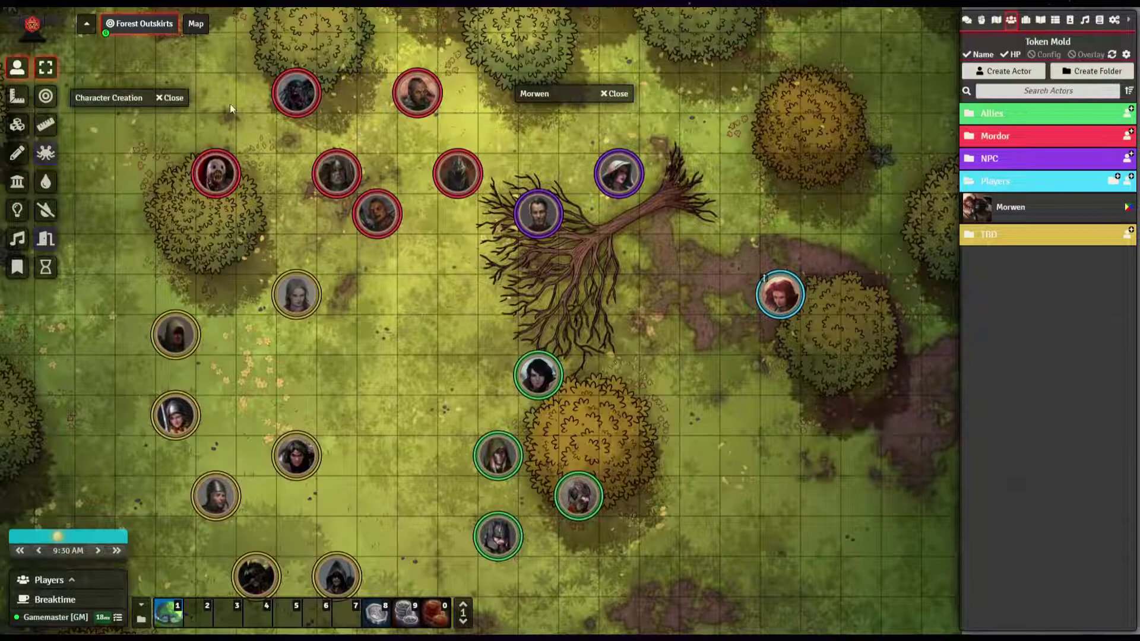
# Expand the minimized Character Creation journal and Morwen's character sheet side by side
pyautogui.doubleClick(126, 98)
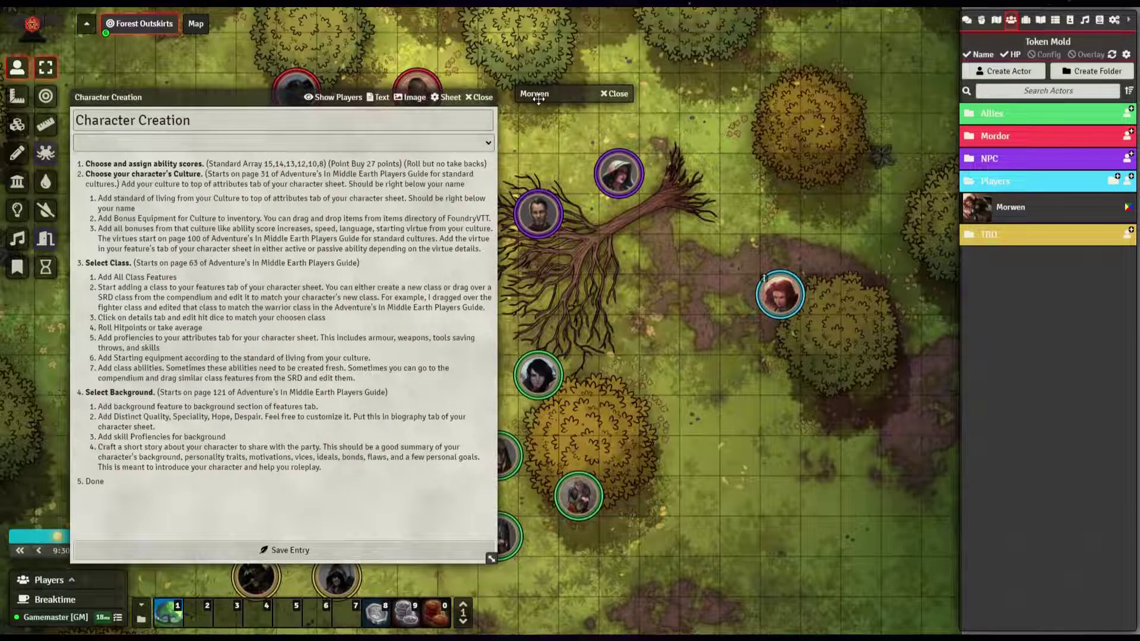
pyautogui.doubleClick(538, 95)
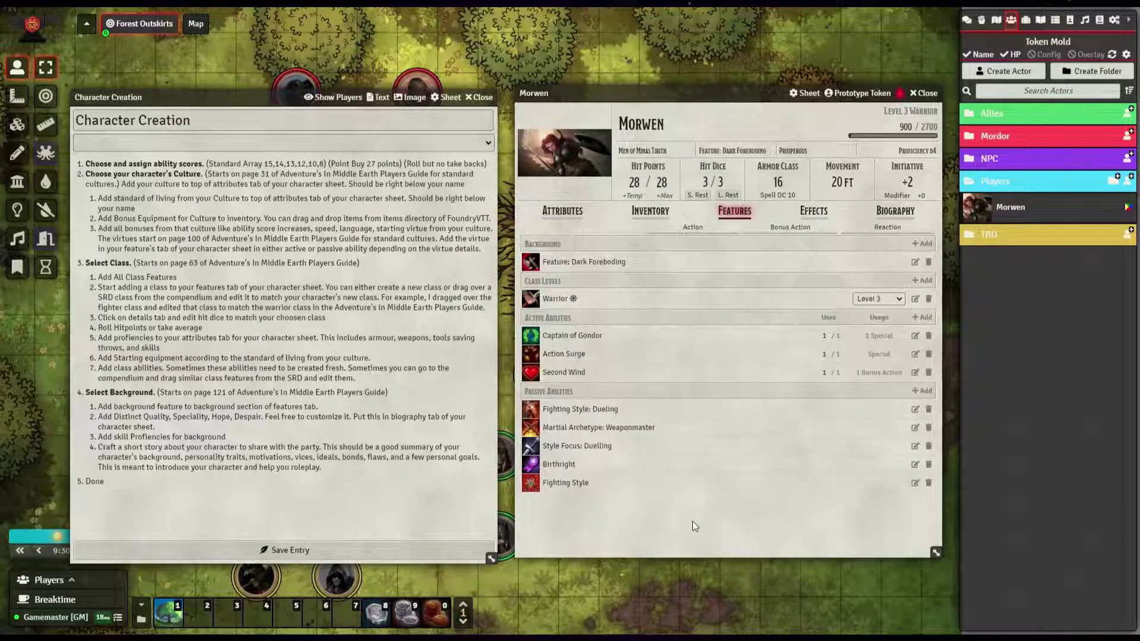
# Show Morwen's Attributes tab with ability scores STR 16, DEX 14, CON 14, INT 11, WIS 12, CHA 8
pyautogui.click(556, 218)
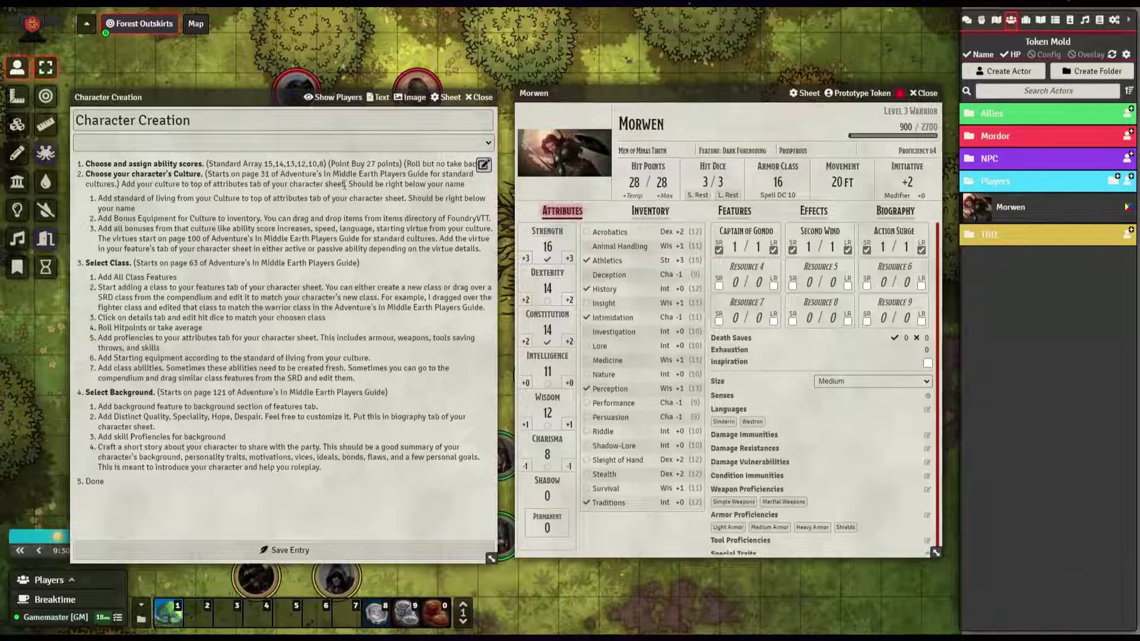
# Correct the culture entry to 'Men of Minas Tirith' by removing its trailing period
pyautogui.click(646, 150)
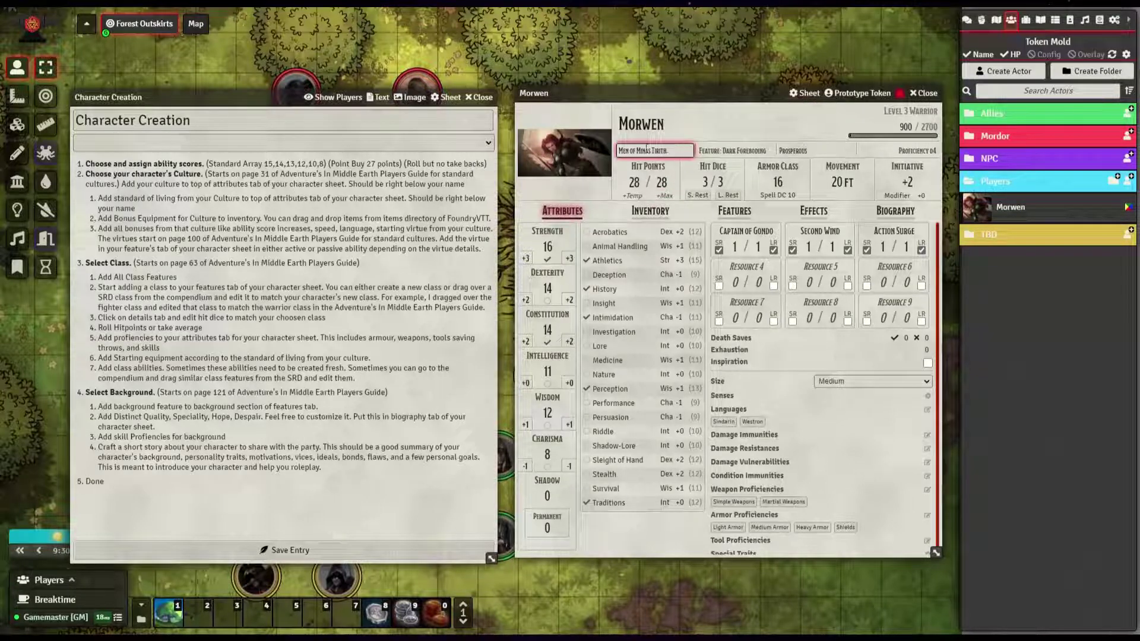
pyautogui.press('BackSpace')
pyautogui.press('Return')
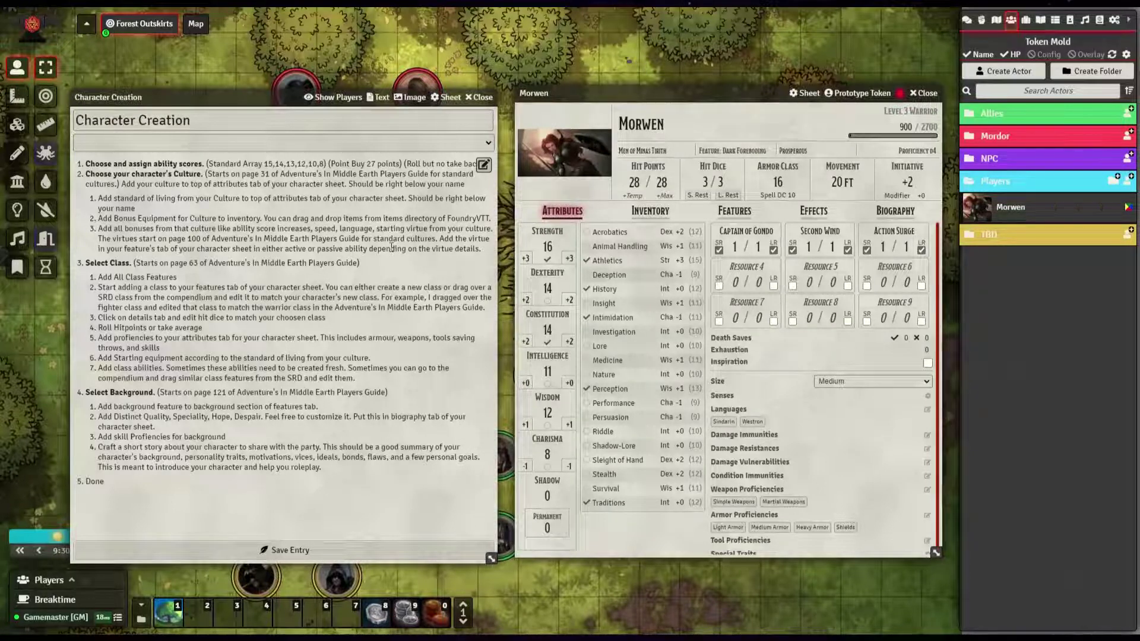
# Scroll through the items in Morwen's inventory
pyautogui.click(656, 215)
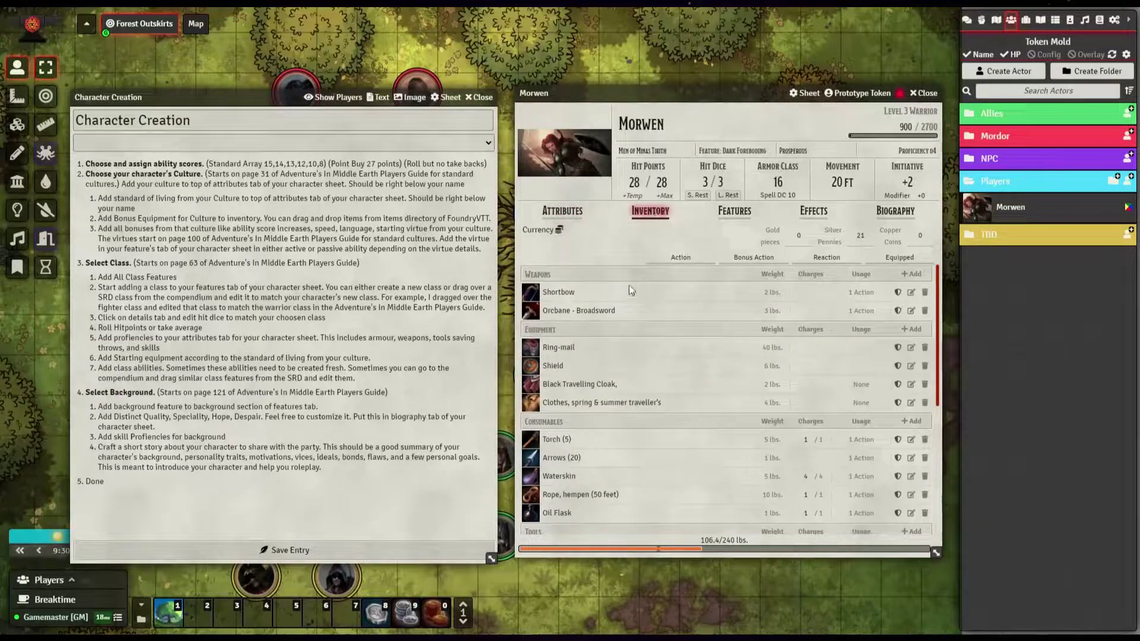
pyautogui.scroll(-5, 772, 415)
pyautogui.scroll(-2, 779, 420)
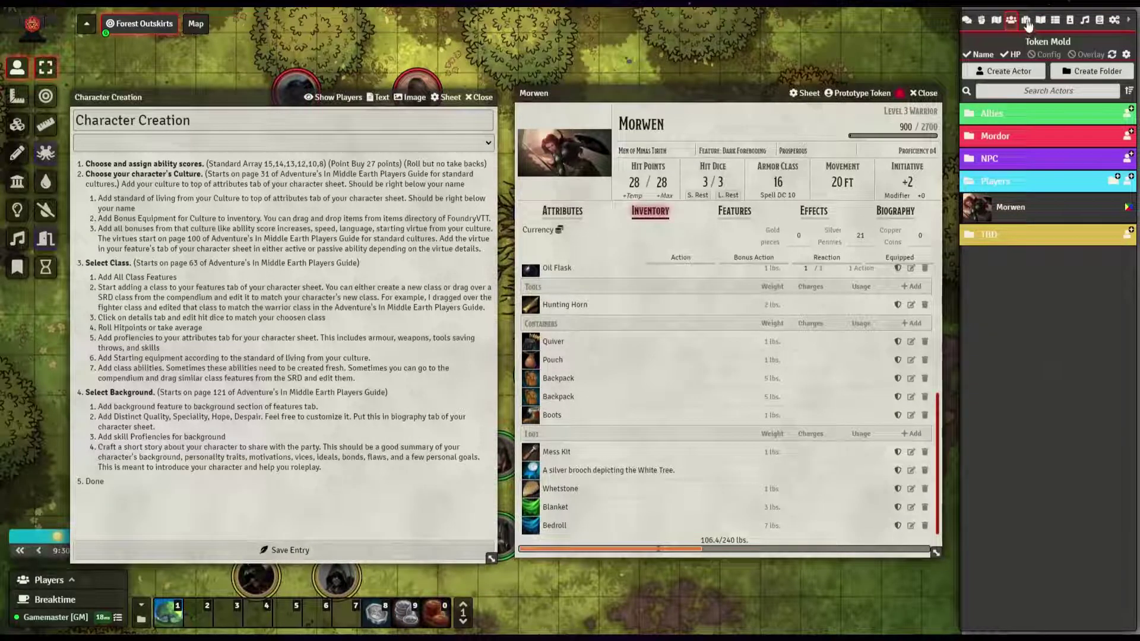
# Browse the Craftsmanship and Armour world item folders, then return the sheet to Attributes
pyautogui.click(1025, 19)
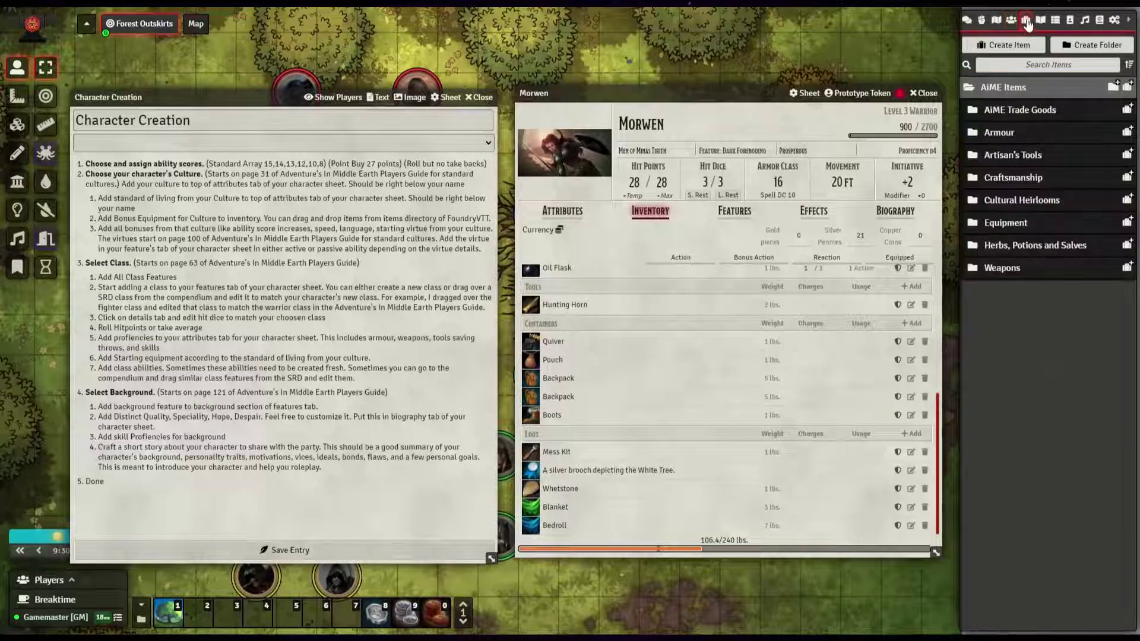
pyautogui.click(1003, 179)
pyautogui.click(1013, 178)
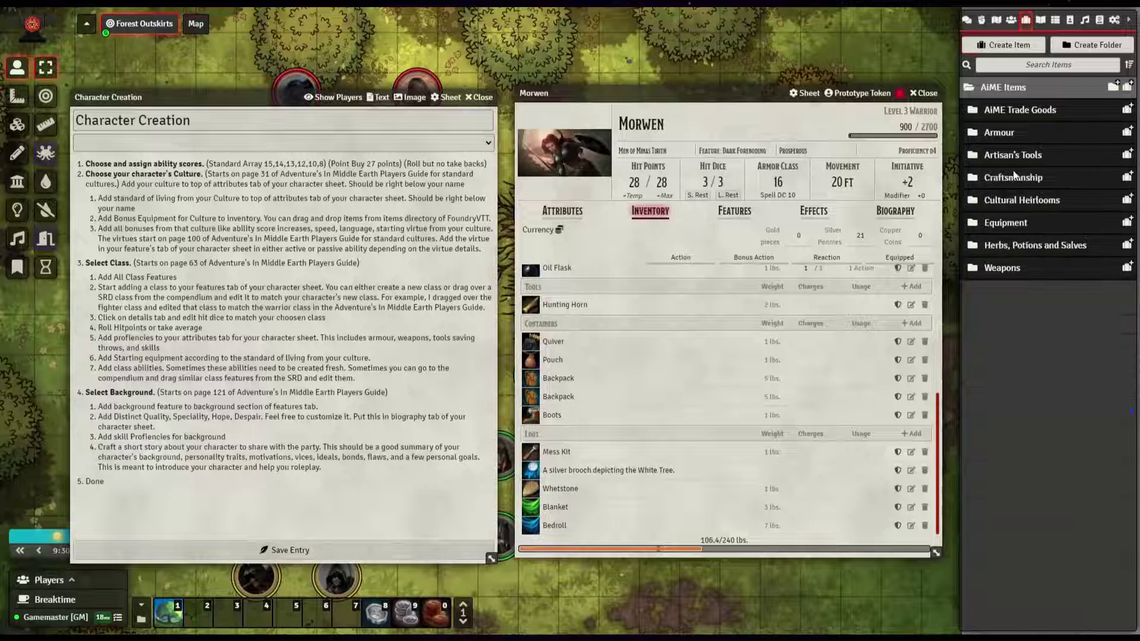
pyautogui.click(1014, 132)
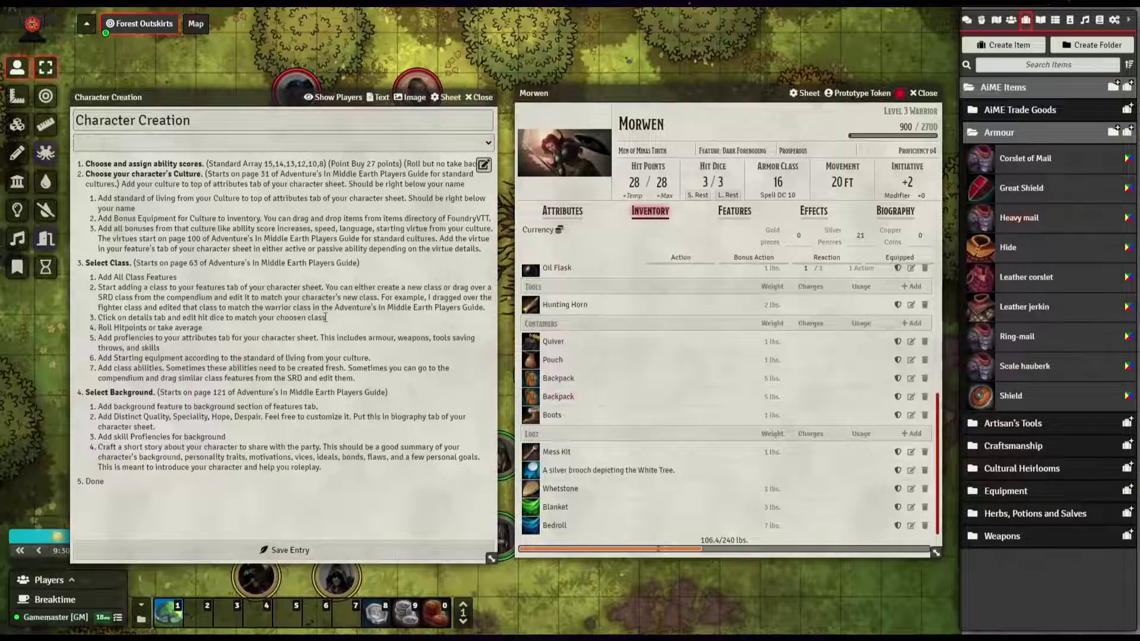
pyautogui.click(998, 131)
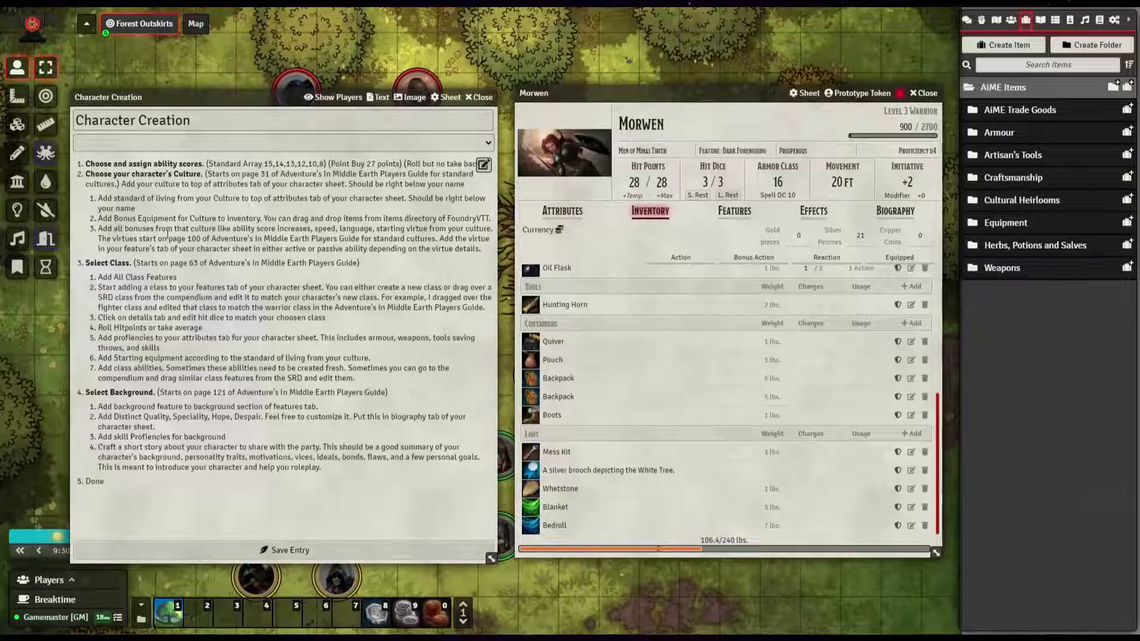
pyautogui.click(562, 213)
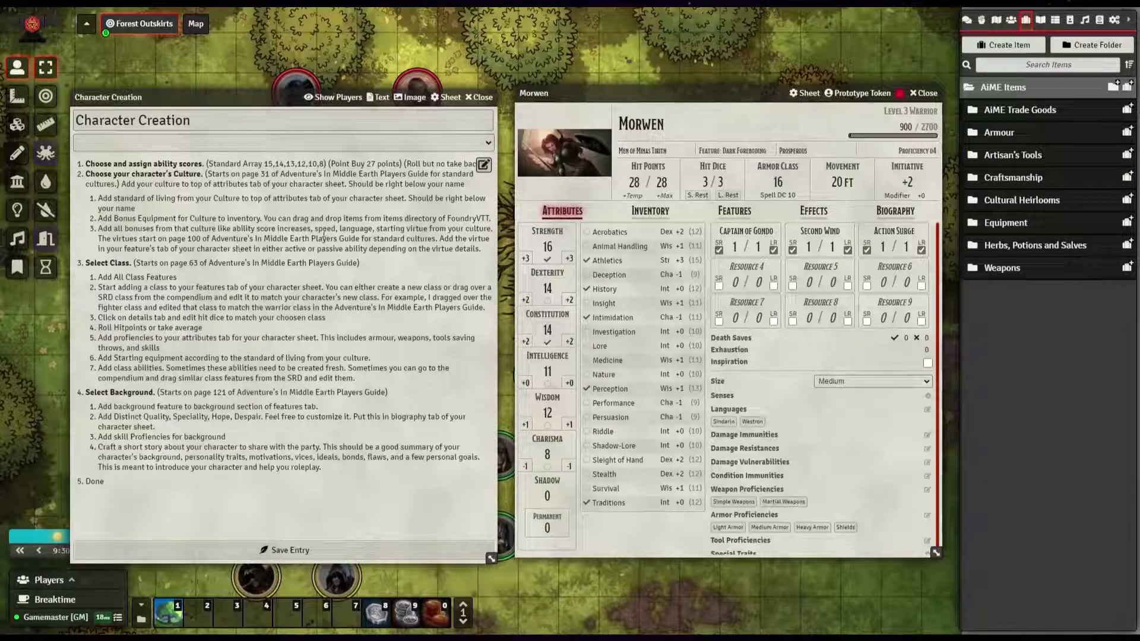
pyautogui.click(870, 167)
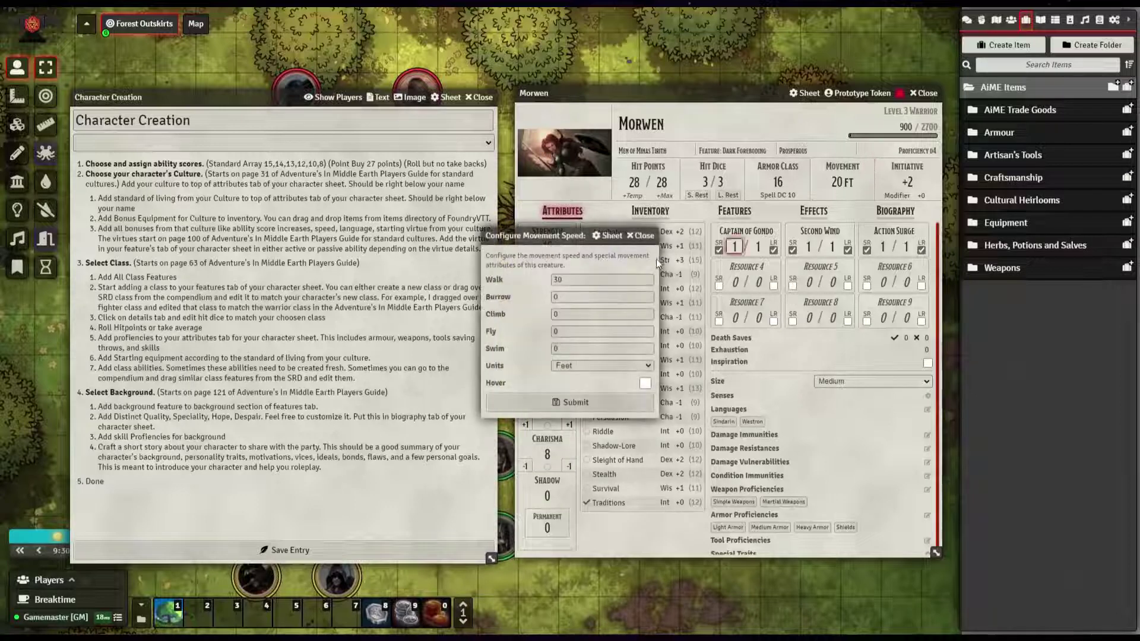
pyautogui.click(546, 279)
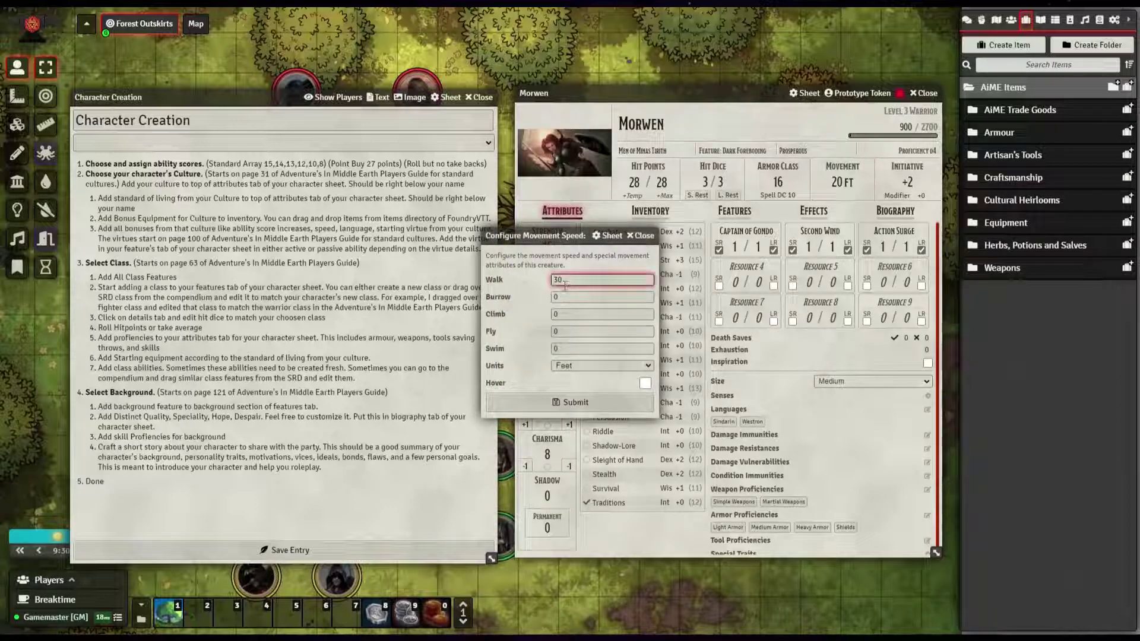
pyautogui.click(641, 236)
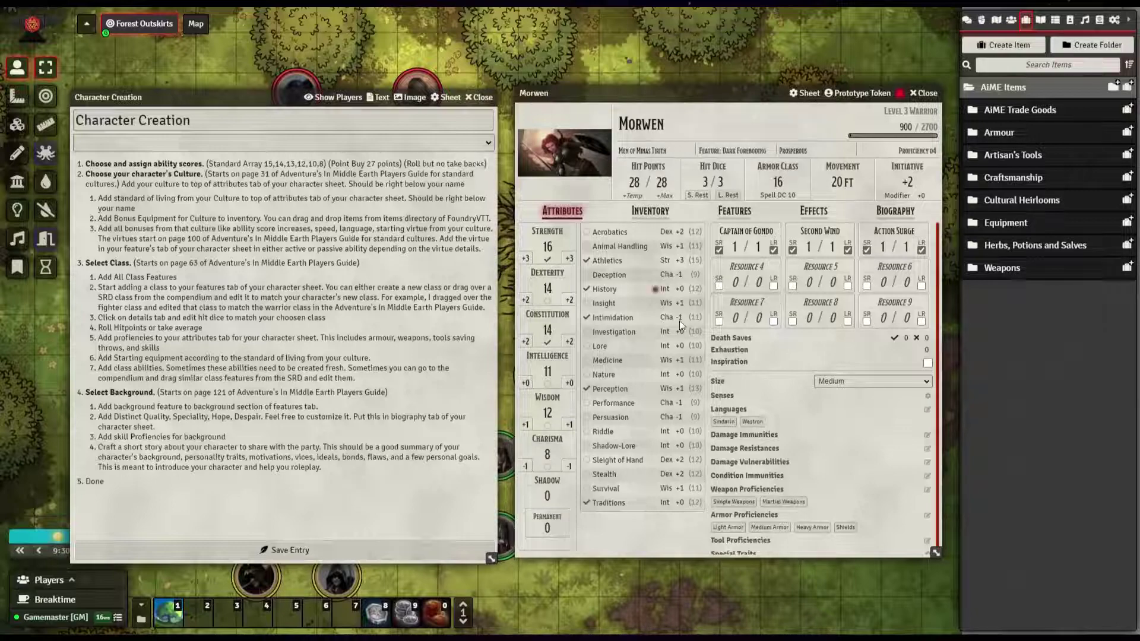
pyautogui.click(927, 410)
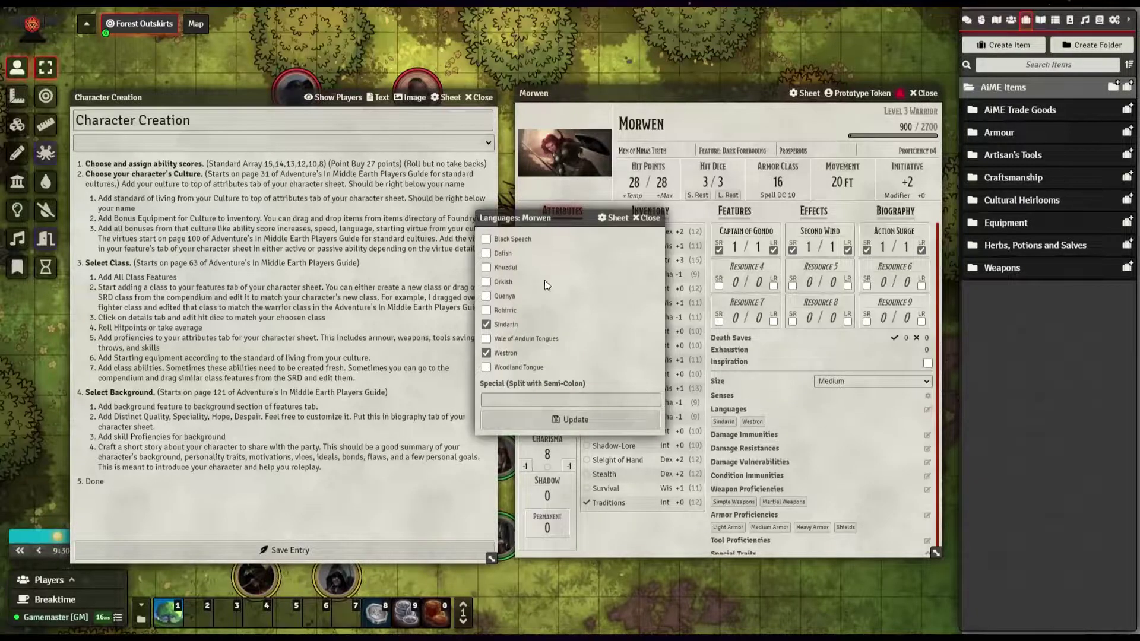
pyautogui.click(648, 220)
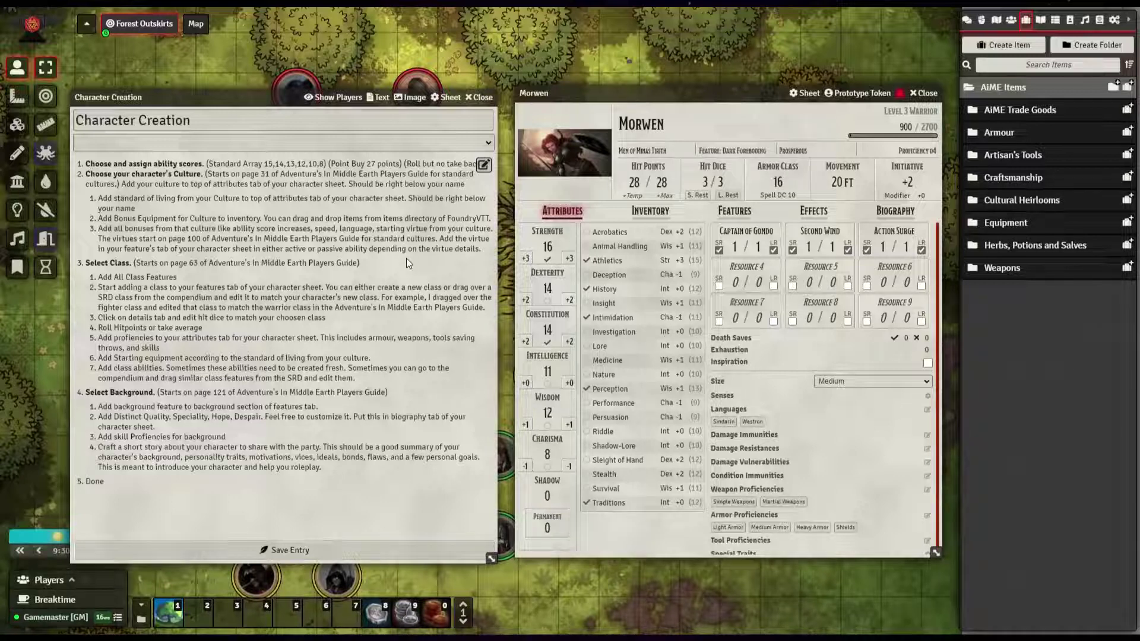
# Show Morwen's features and read the Captain of Gondor description
pyautogui.click(725, 212)
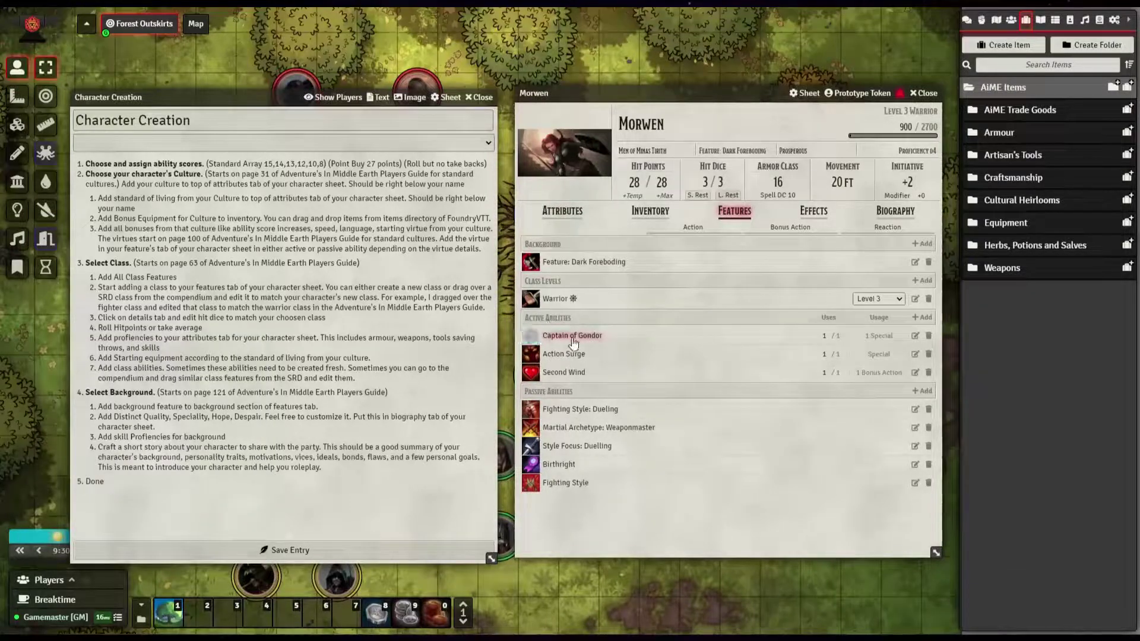
pyautogui.click(593, 336)
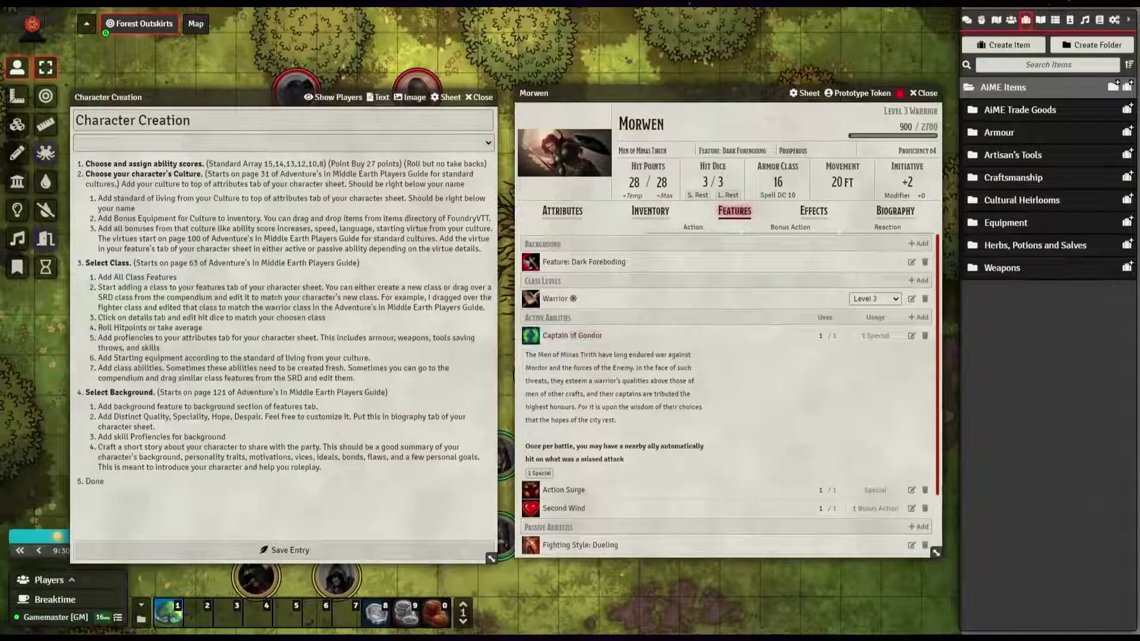
pyautogui.click(587, 335)
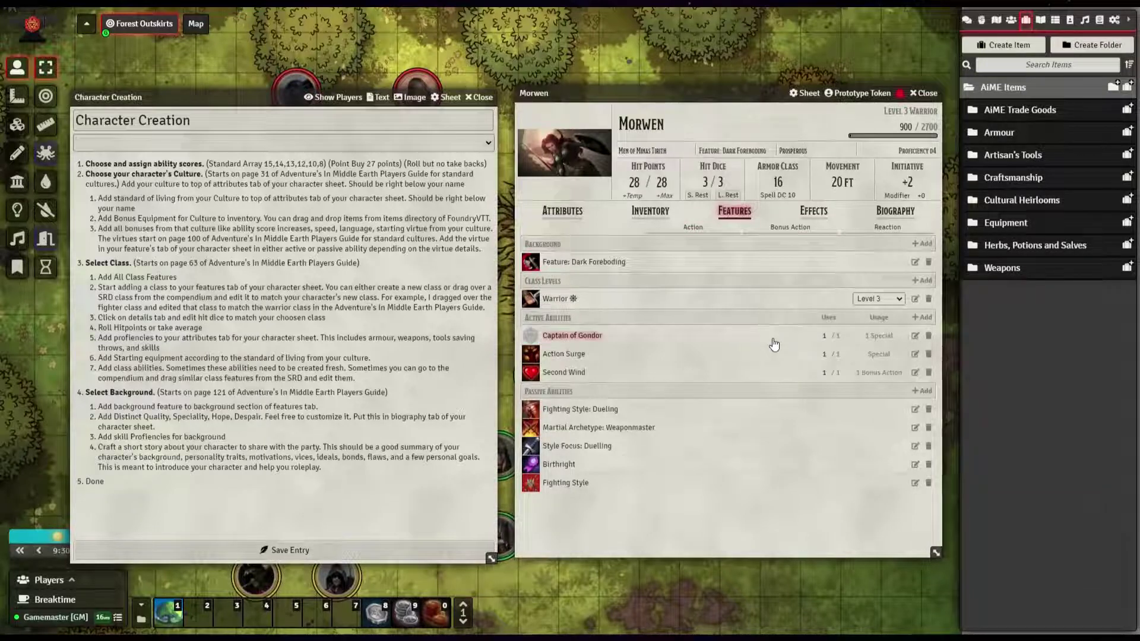
# Open the Classes (SRD) compendium from the Compendium Packs list
pyautogui.click(1101, 21)
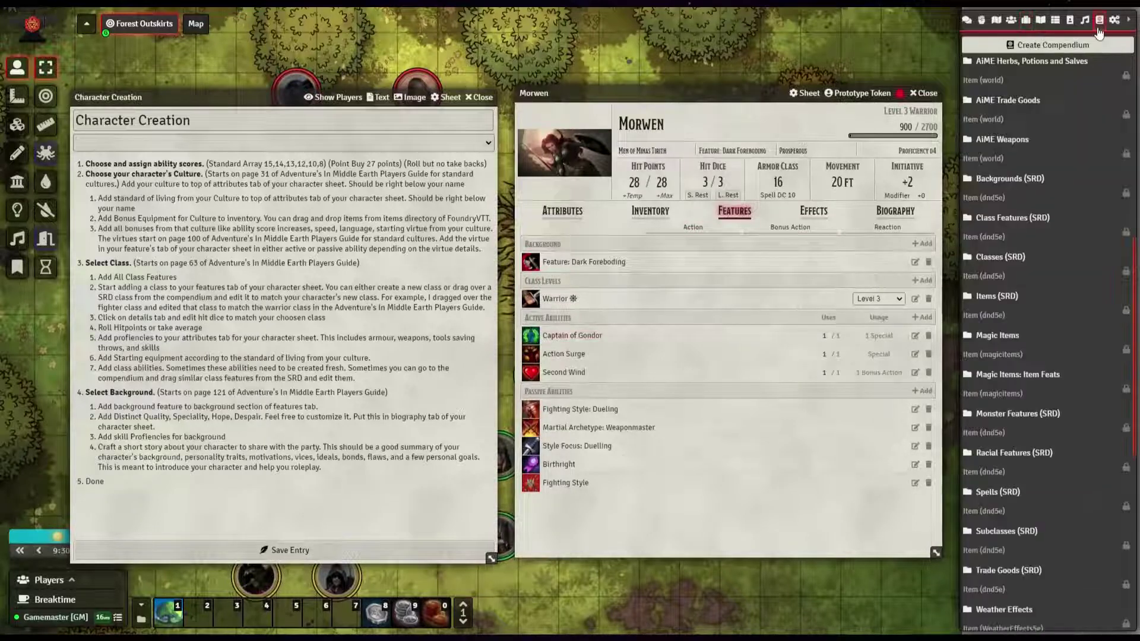
pyautogui.scroll(-4, 1062, 392)
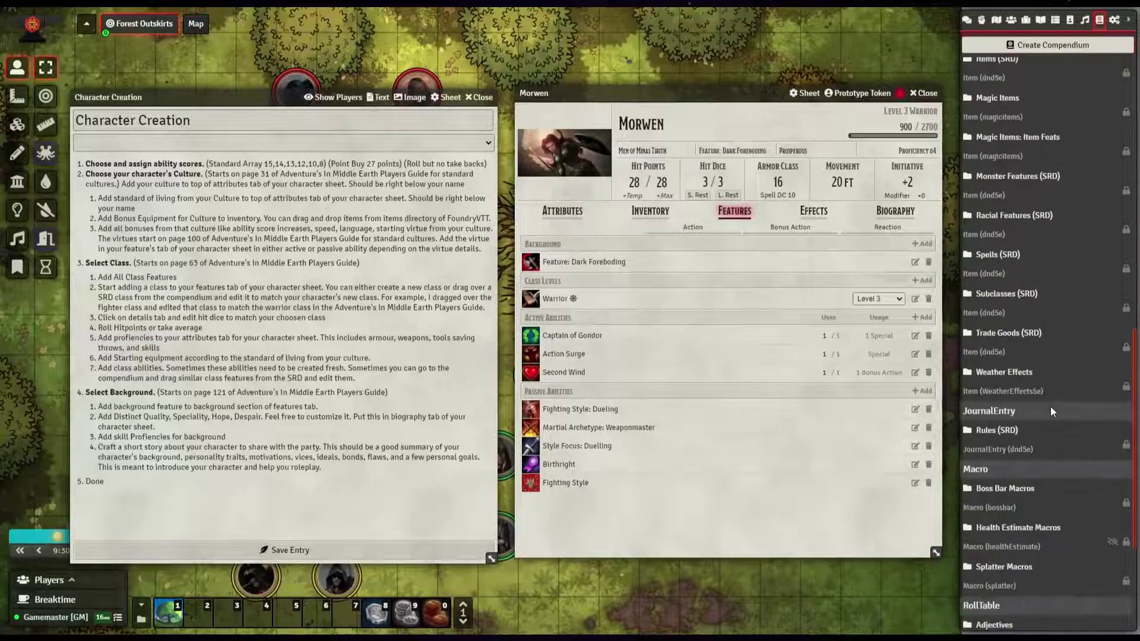
pyautogui.scroll(3, 1006, 236)
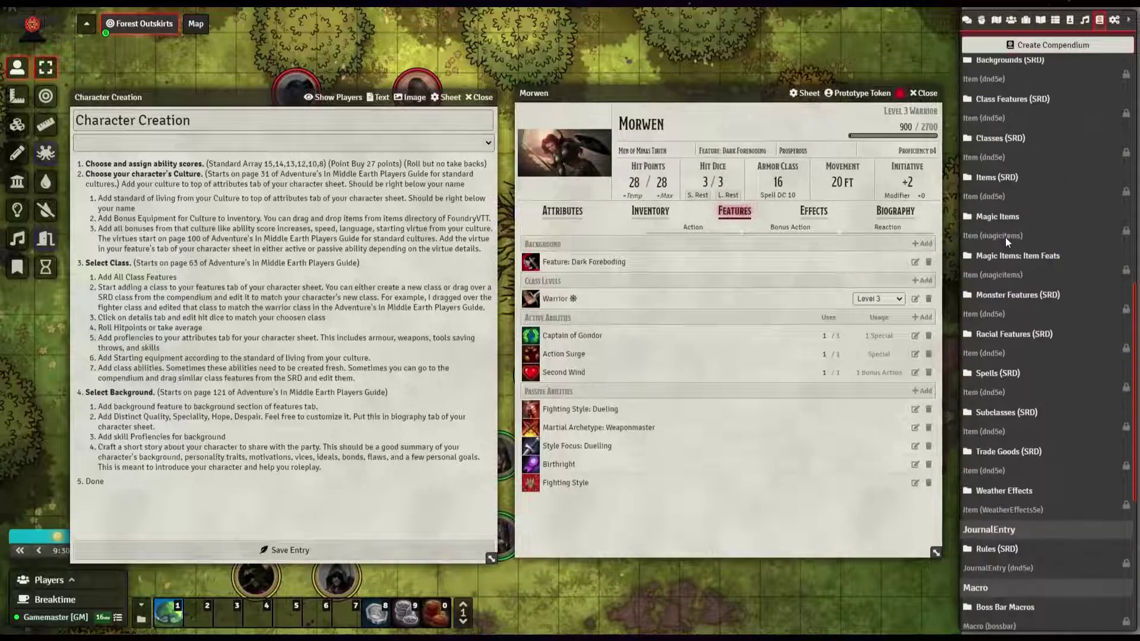
pyautogui.click(1000, 197)
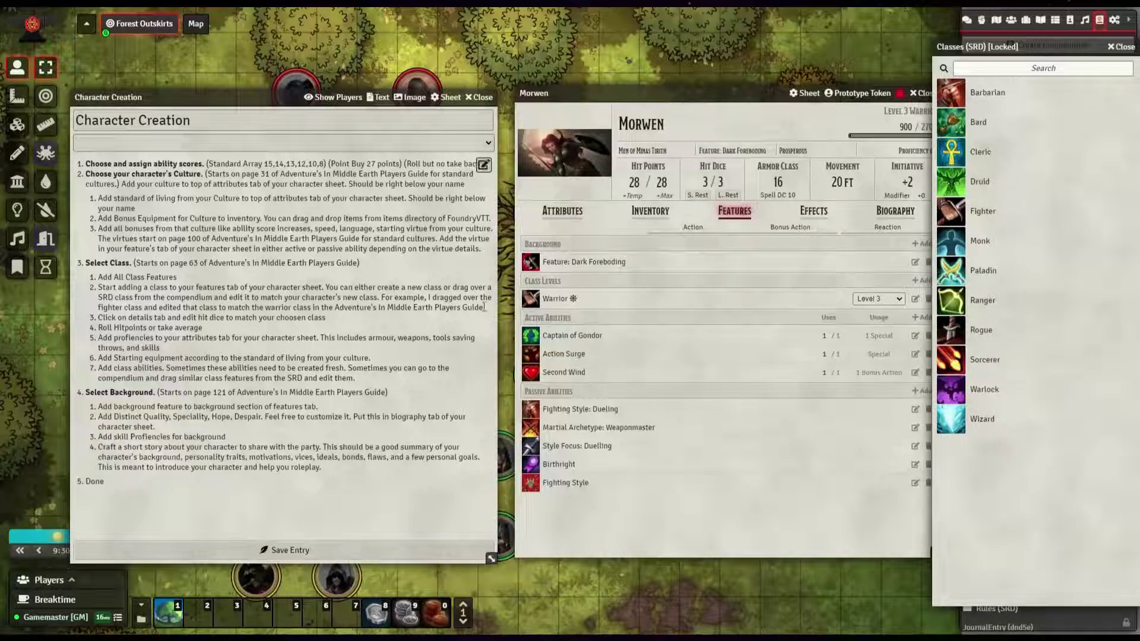
# Close the Classes compendium and review the Warrior class's identifier and d10 hit dice details
pyautogui.click(1121, 47)
pyautogui.click(914, 299)
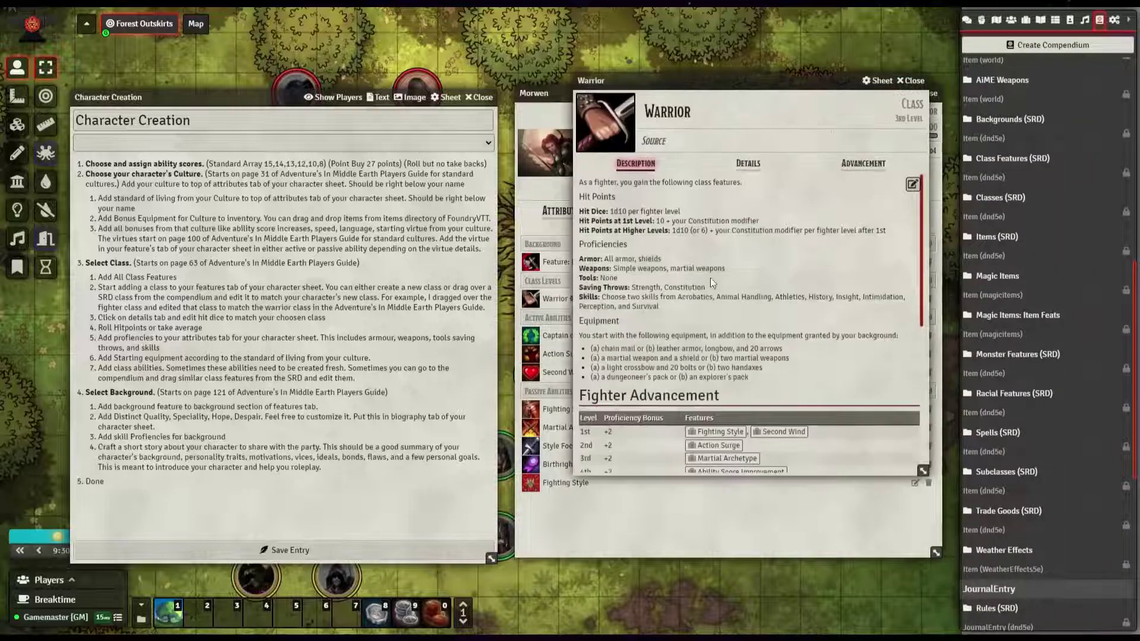
pyautogui.click(747, 163)
pyautogui.click(754, 181)
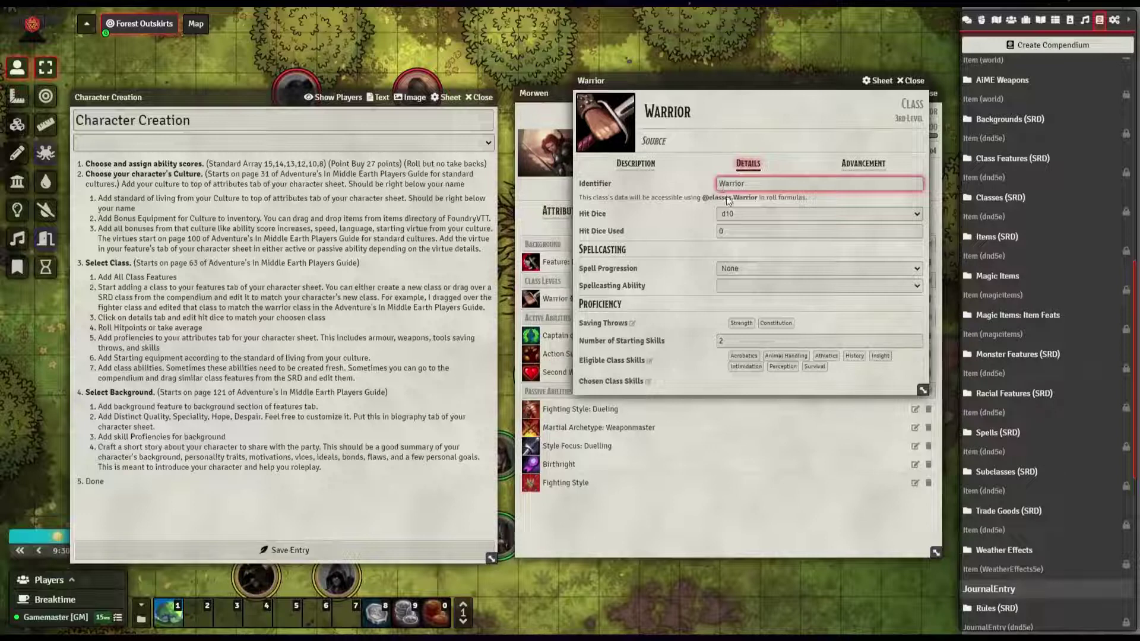
pyautogui.click(745, 213)
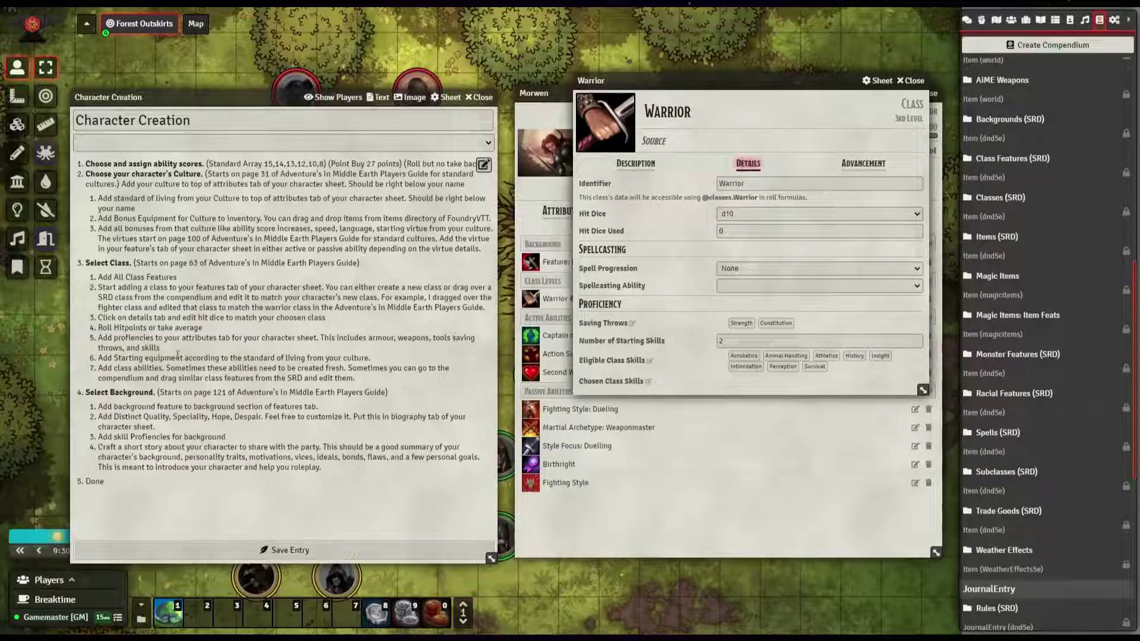
pyautogui.click(910, 81)
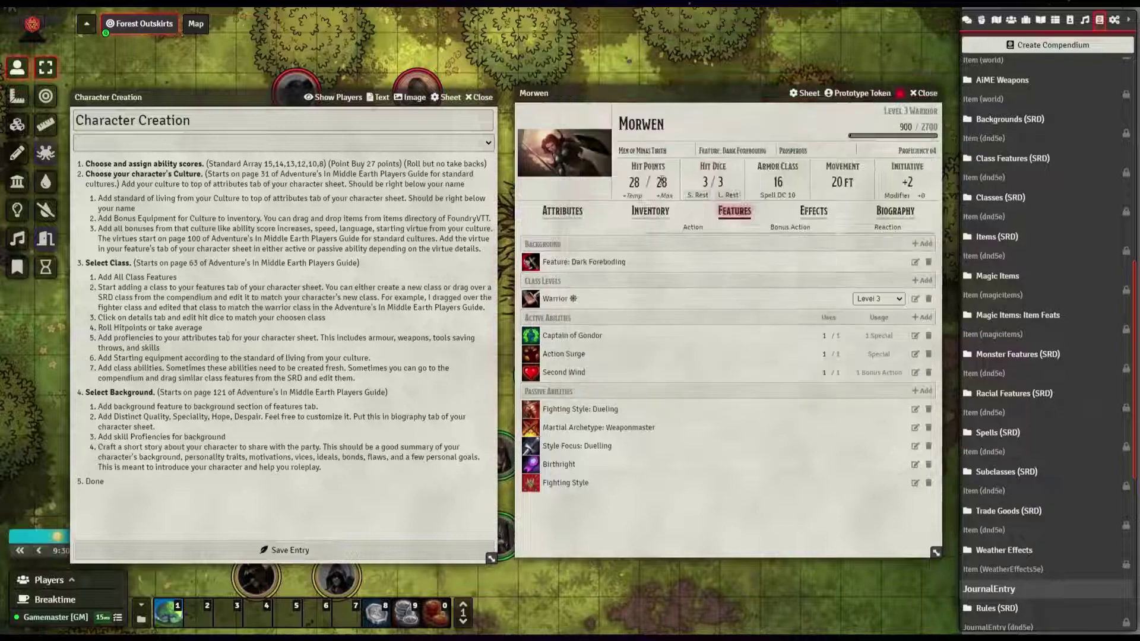
# Recheck the Attributes page, then view Morwen's inventory again
pyautogui.click(574, 214)
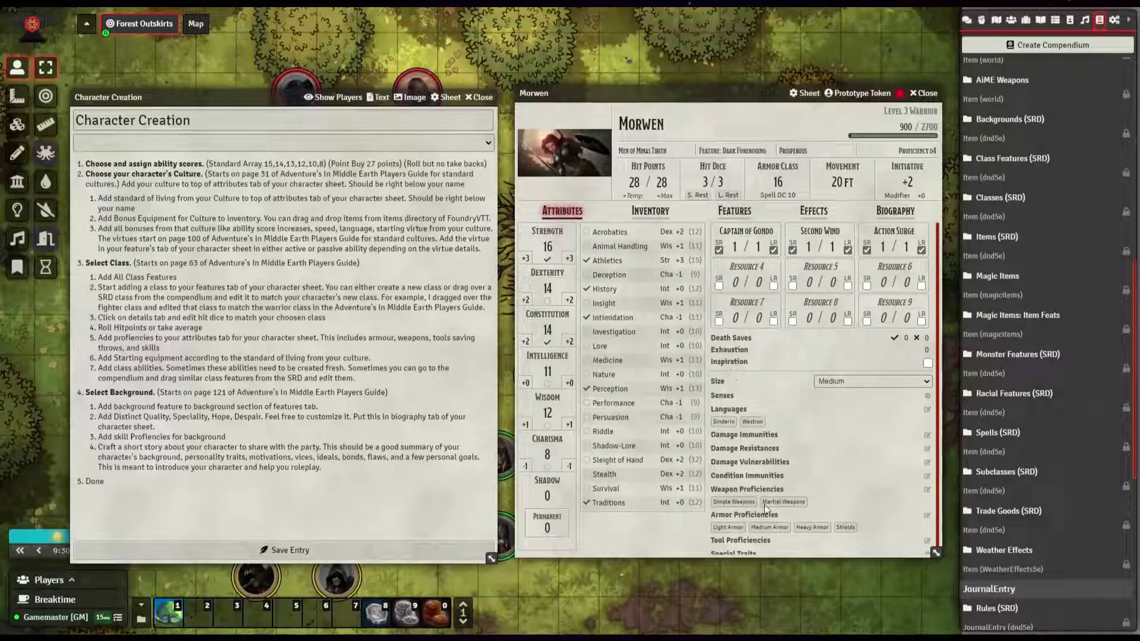
pyautogui.scroll(-1, 803, 503)
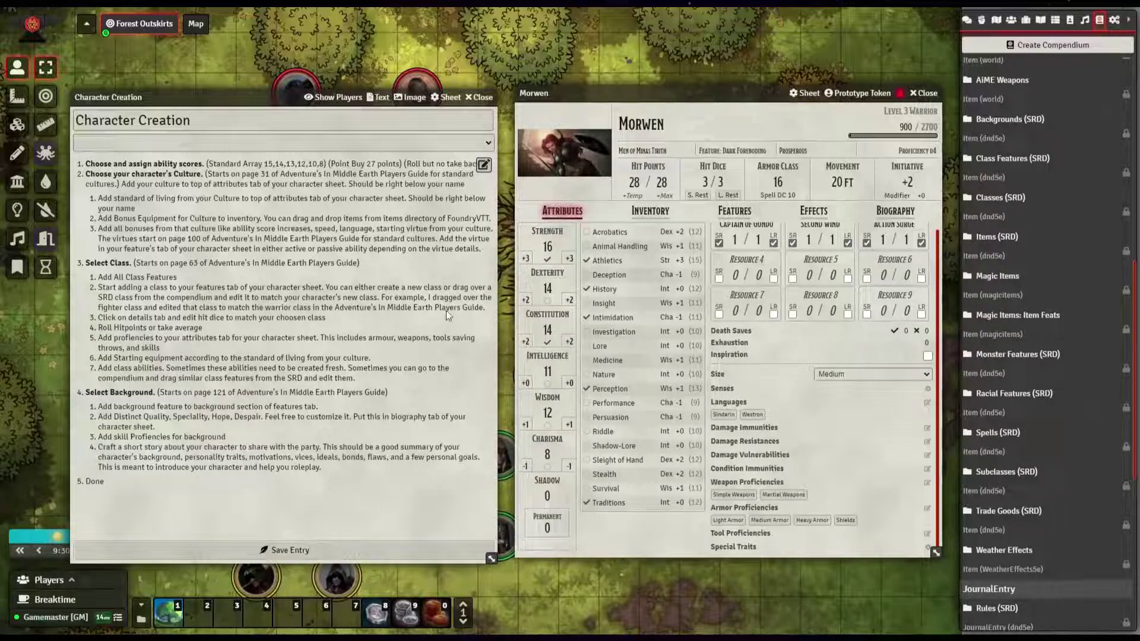
pyautogui.click(645, 217)
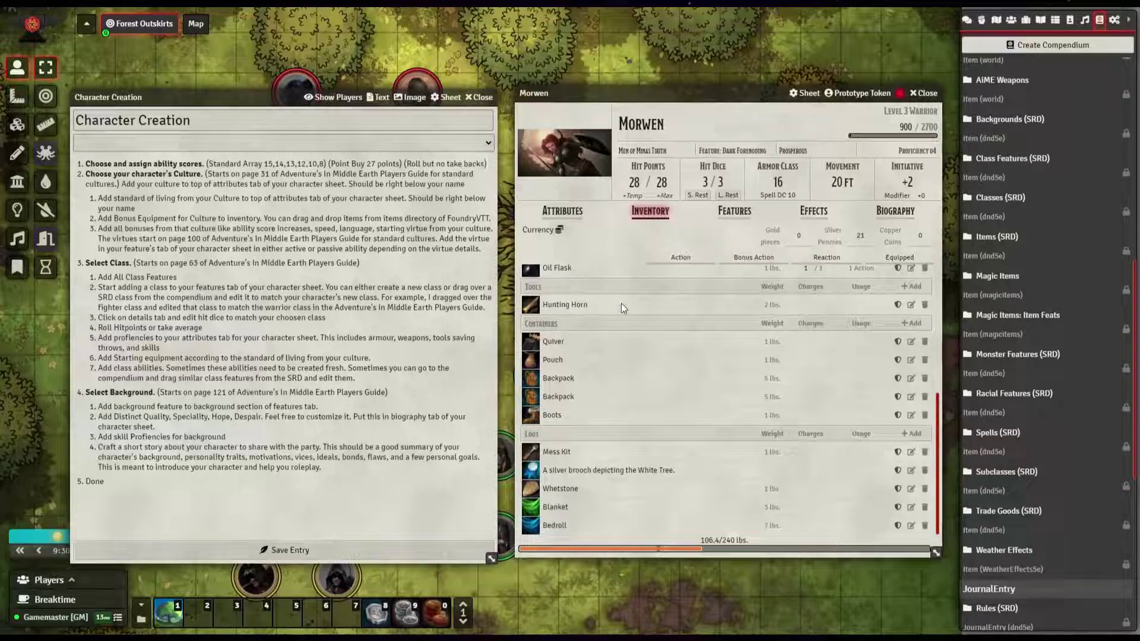
pyautogui.scroll(2, 653, 308)
# On the Features tab, review the Action Surge and Second Wind descriptions
pyautogui.click(735, 212)
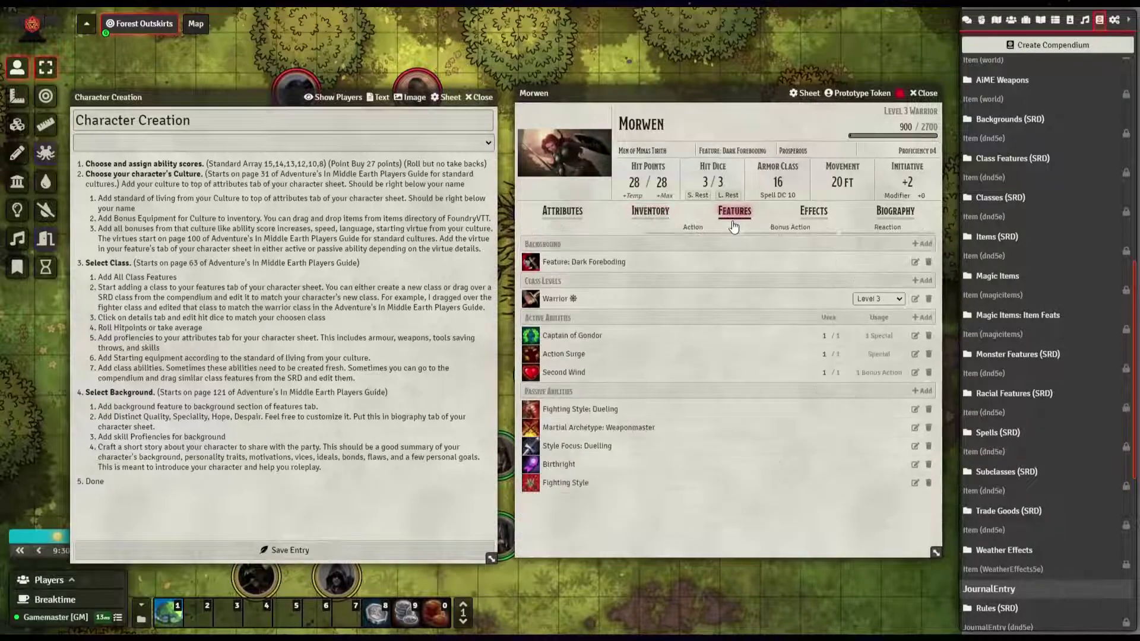
pyautogui.click(580, 358)
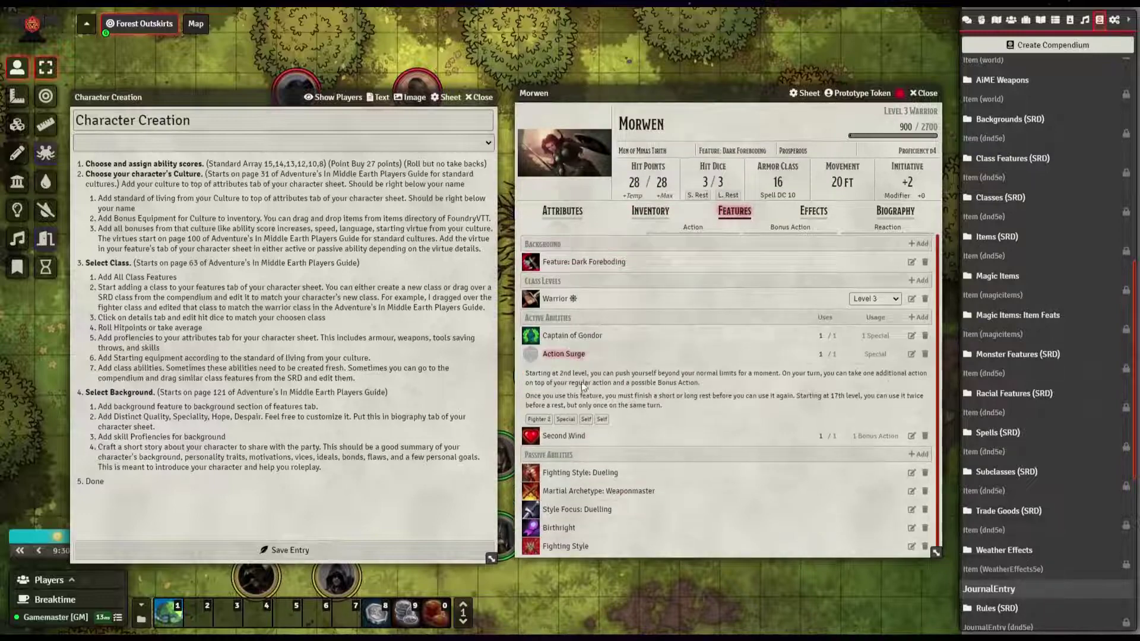
pyautogui.click(572, 437)
pyautogui.click(572, 439)
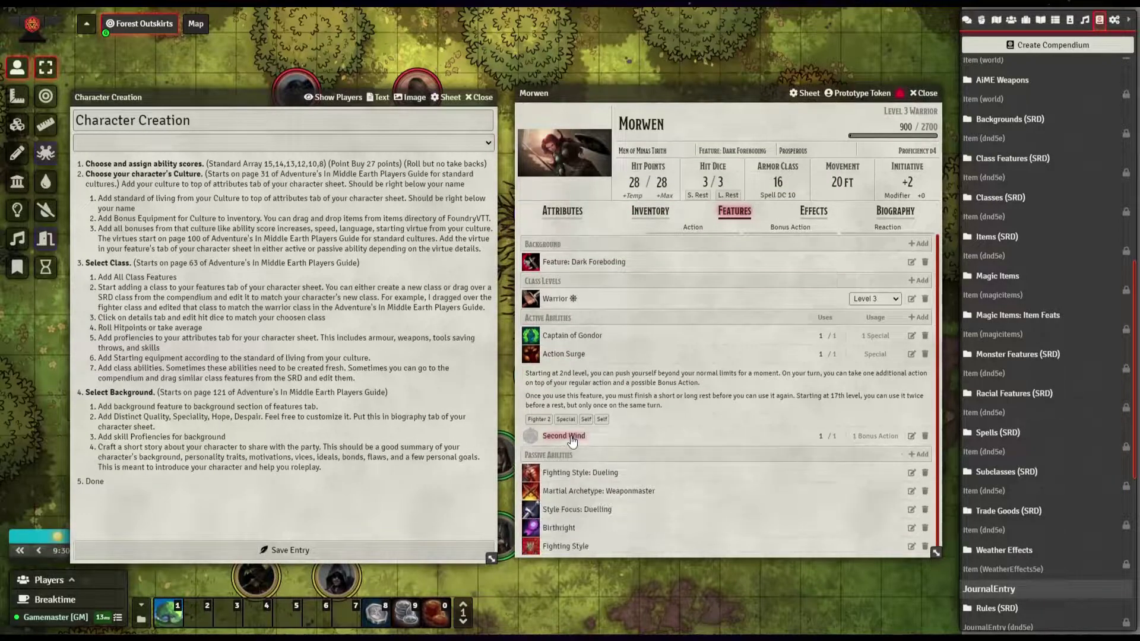
pyautogui.click(569, 355)
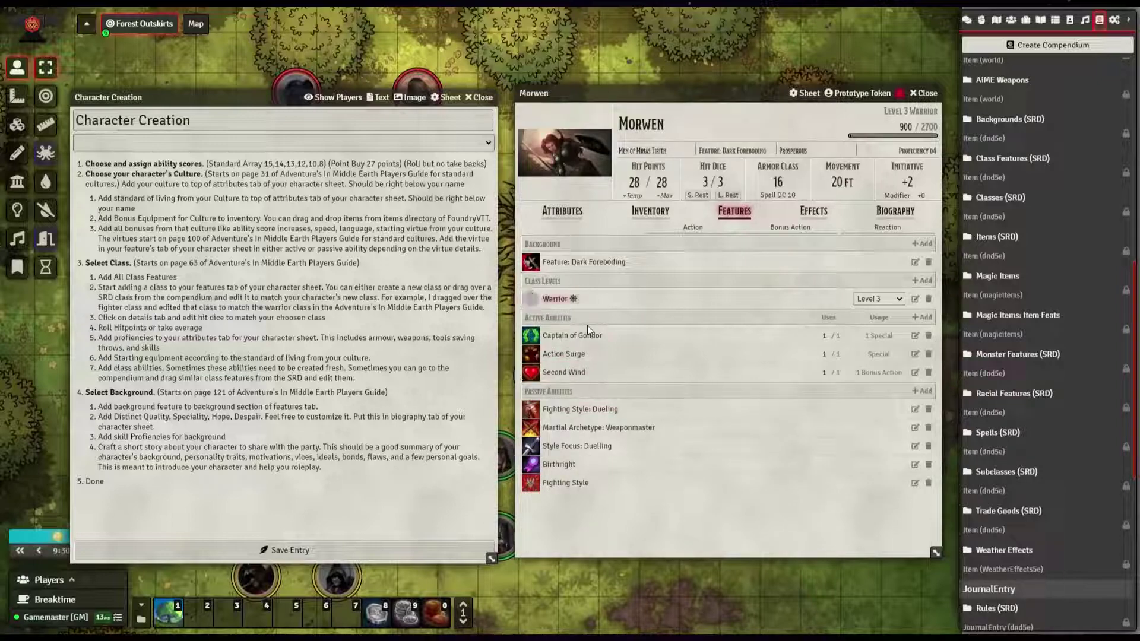
# Expand the Warrior class entry and drag a second Second Wind onto the sheet
pyautogui.click(561, 299)
pyautogui.scroll(-2, 683, 481)
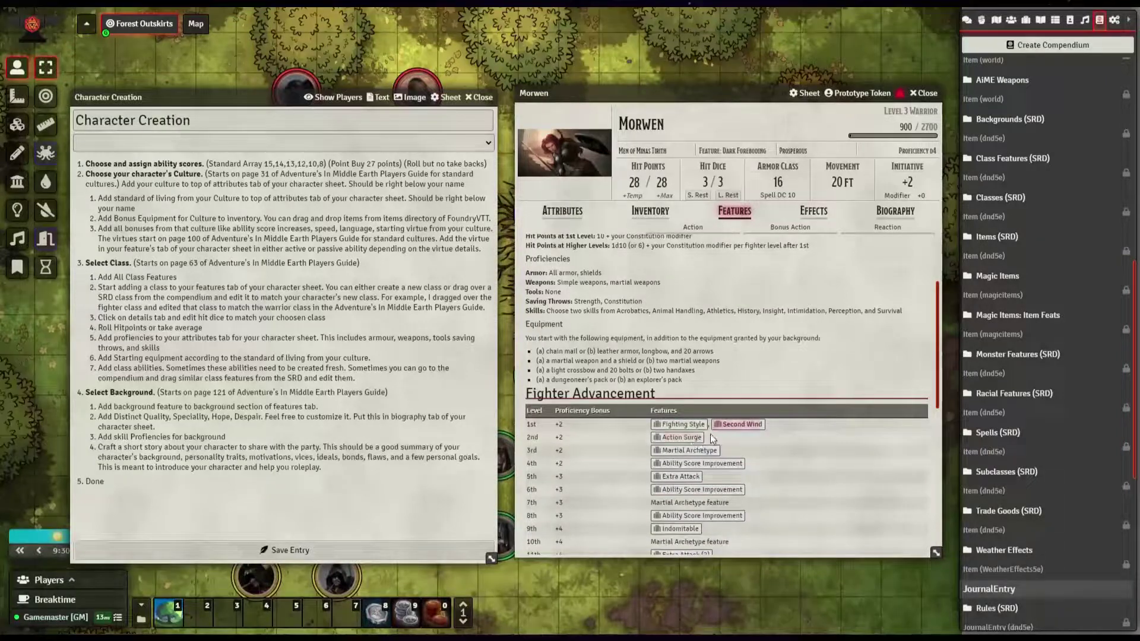
pyautogui.moveTo(738, 425)
pyautogui.mouseDown()
pyautogui.moveTo(802, 390)
pyautogui.moveTo(745, 427)
pyautogui.mouseUp()
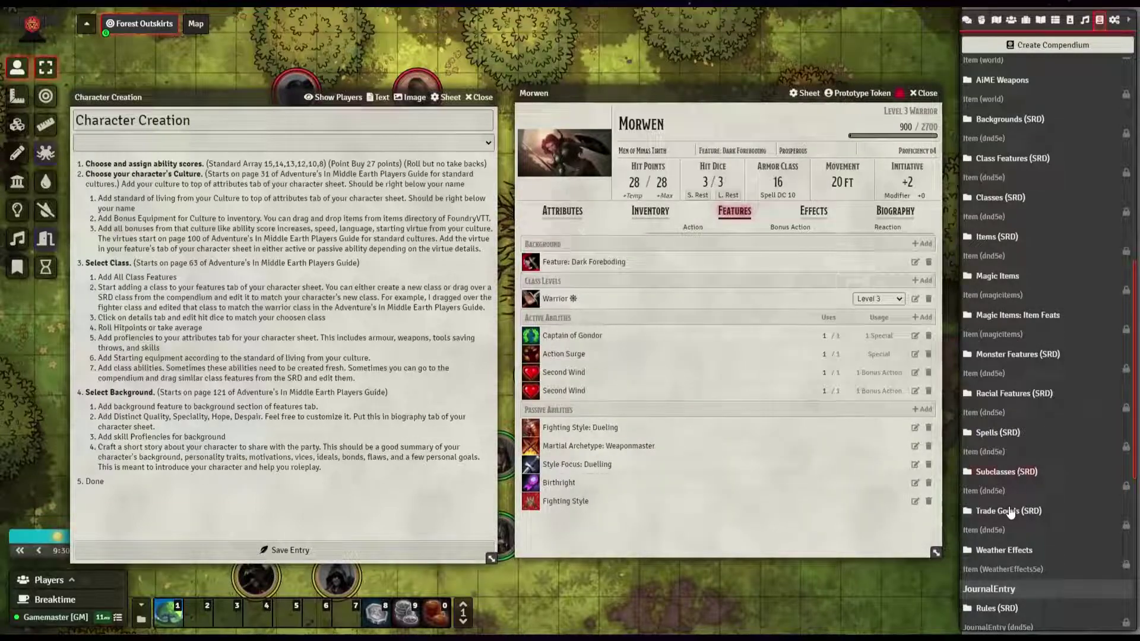
pyautogui.scroll(4, 1013, 450)
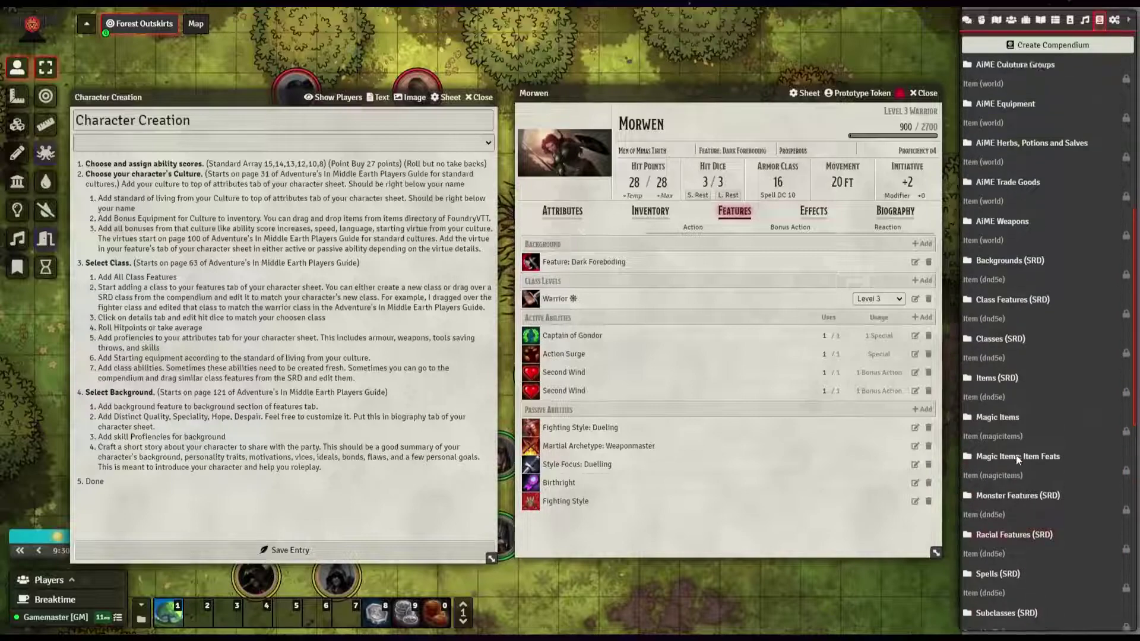
# Consult the Class Features (SRD) compendium and journal, then delete the duplicate Second Wind
pyautogui.click(1013, 395)
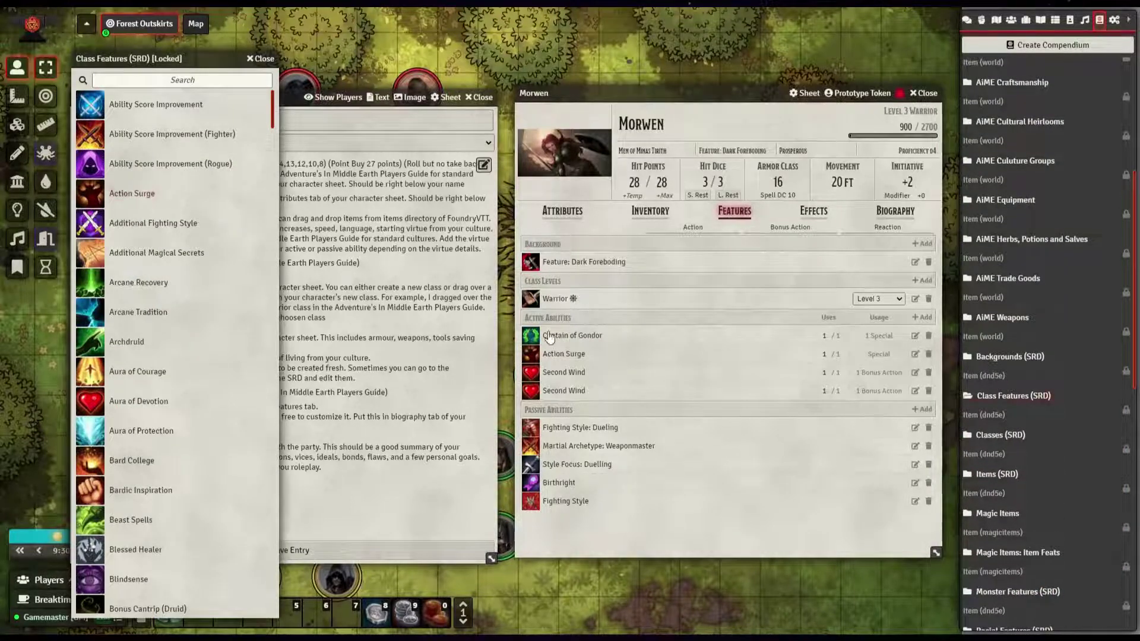
pyautogui.click(274, 267)
pyautogui.moveTo(274, 267); pyautogui.dragTo(176, 198)
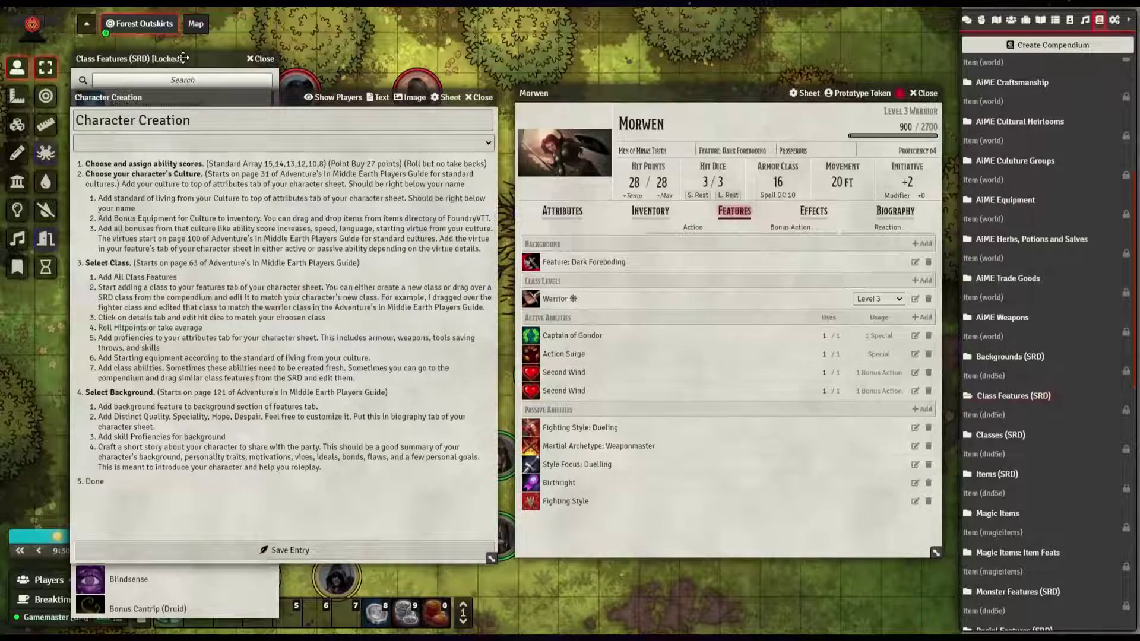
pyautogui.click(178, 58)
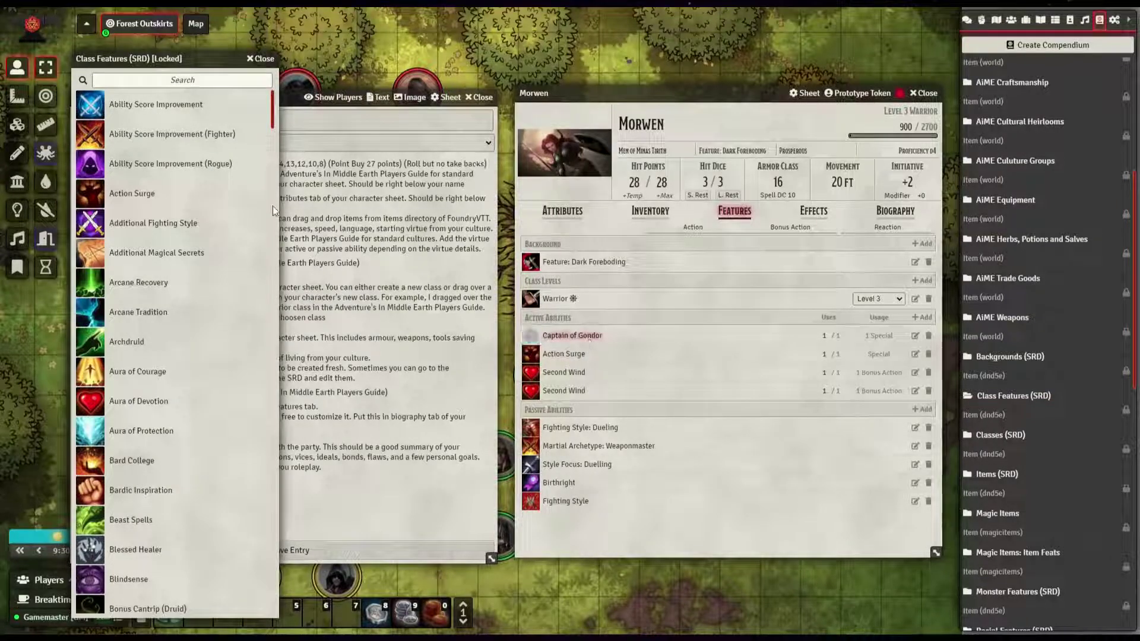
pyautogui.click(261, 59)
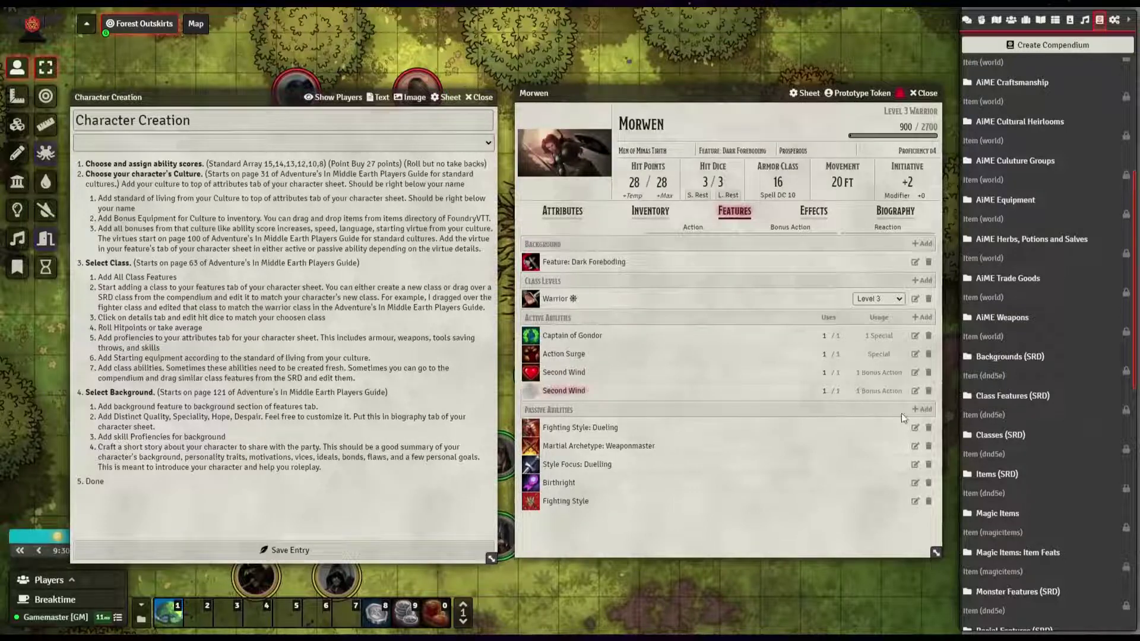
pyautogui.click(928, 390)
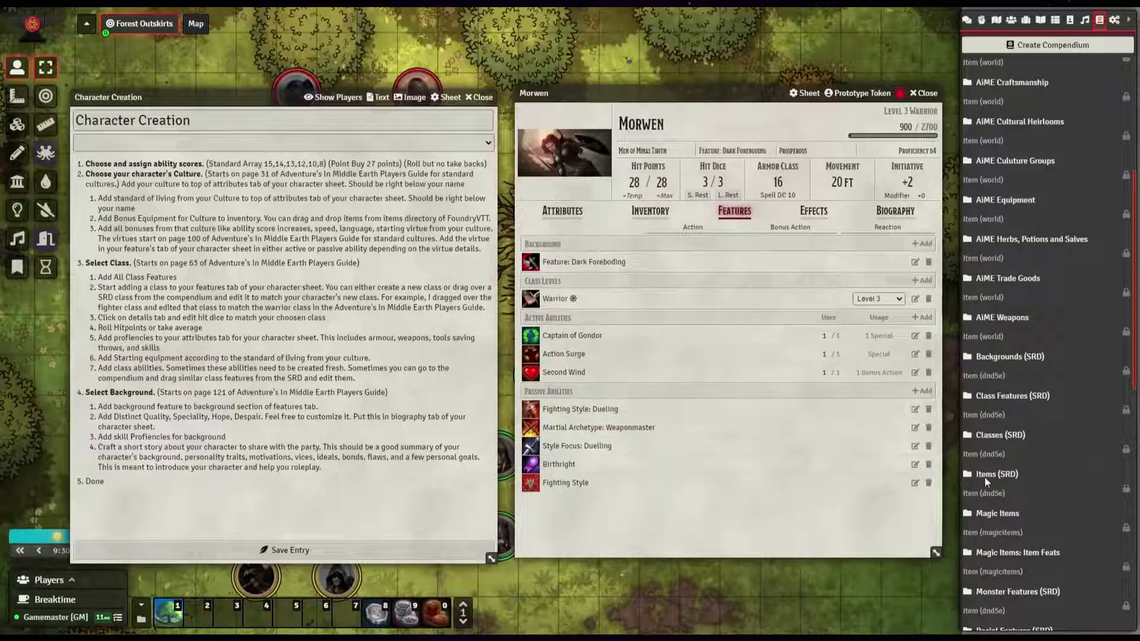
# Add a blank New Feature under Active Abilities and open its edit sheet, keeping the default image
pyautogui.click(922, 317)
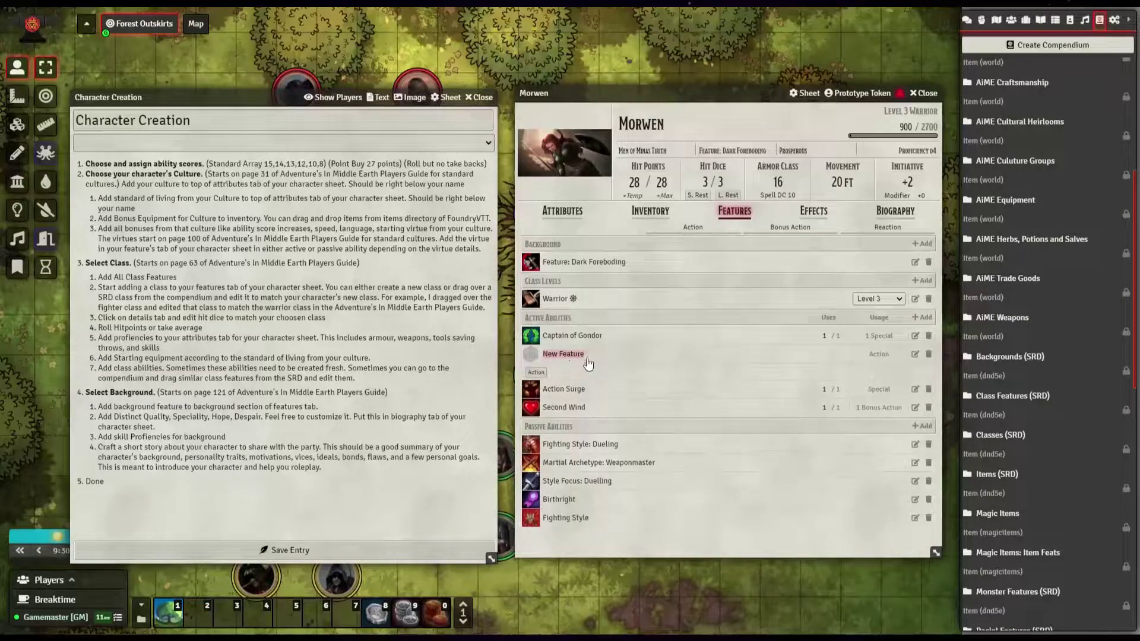
pyautogui.click(915, 354)
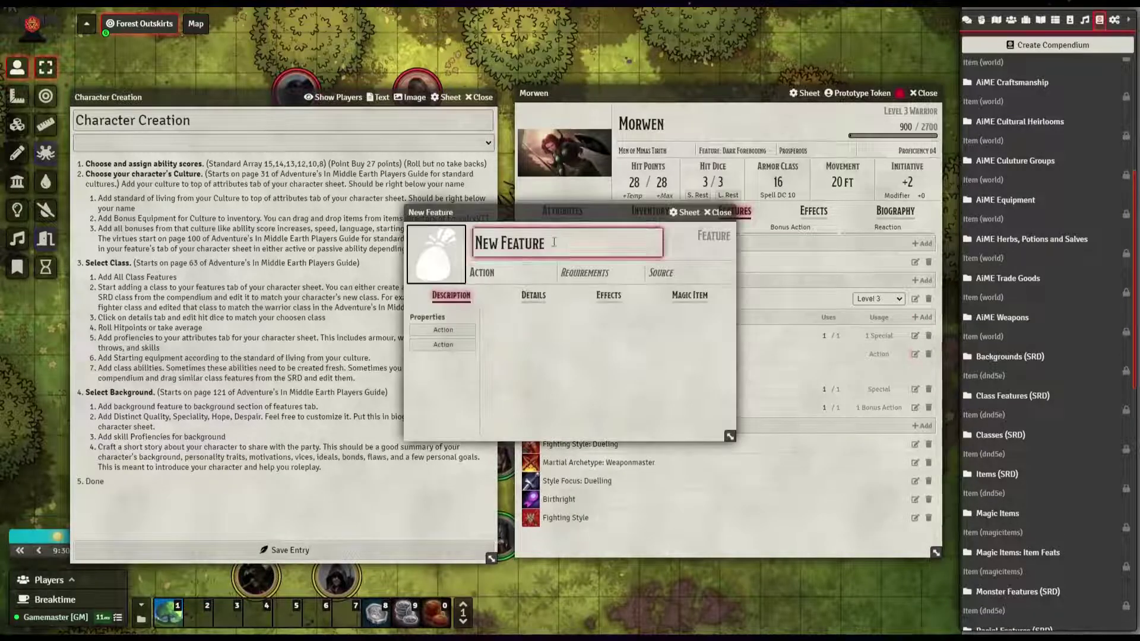
pyautogui.click(436, 254)
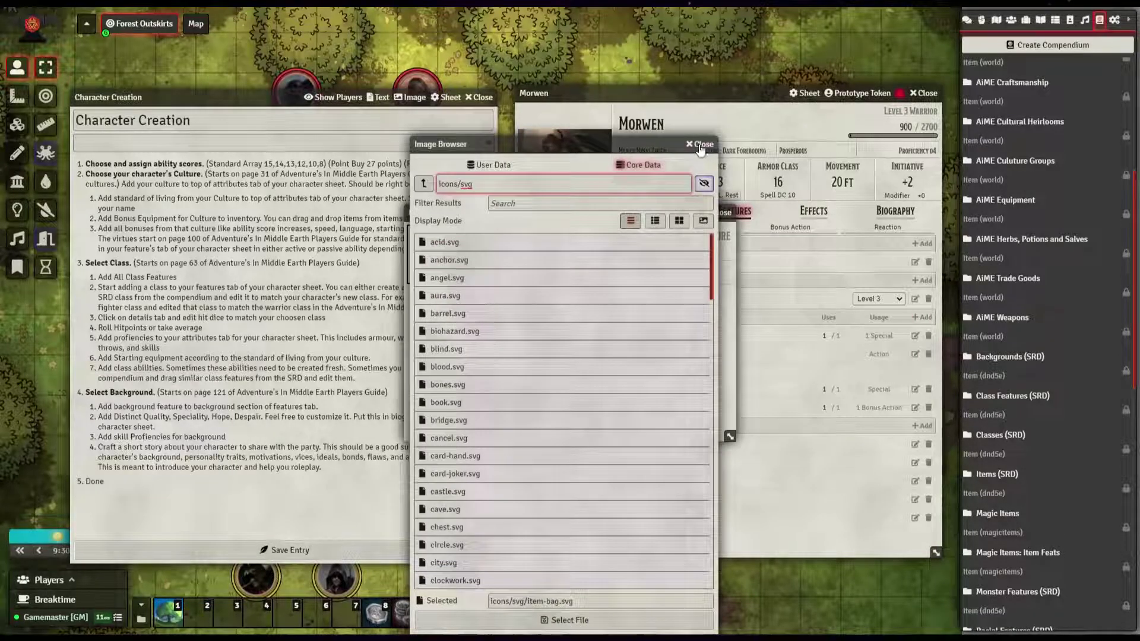
pyautogui.click(700, 144)
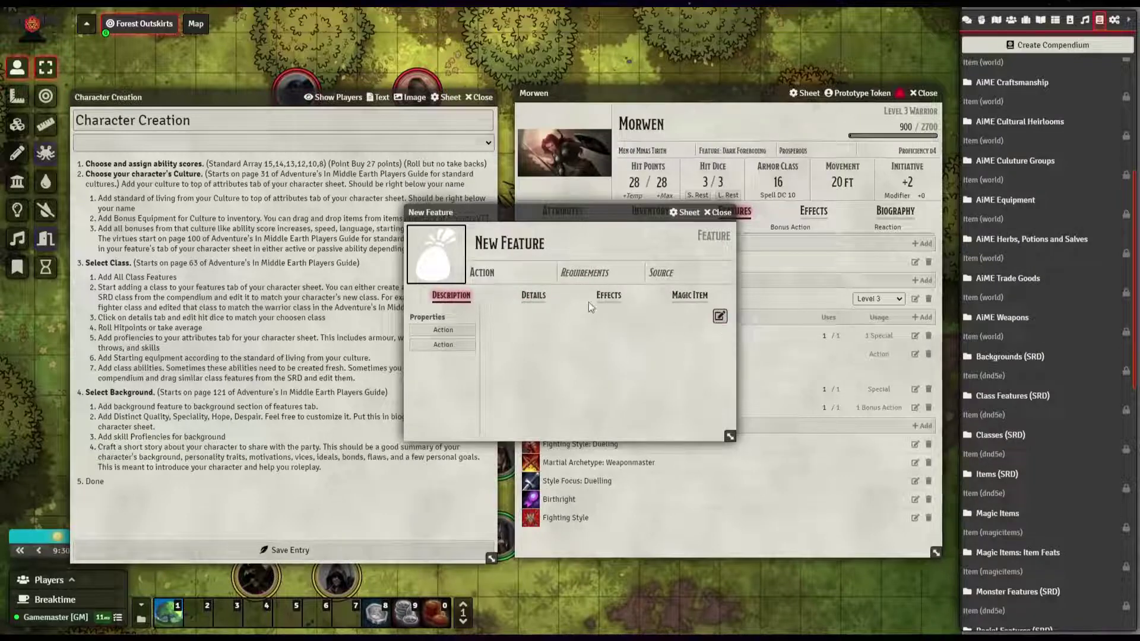
# Check the New Feature's Details tab, with its 0-cost Action activation, then close the sheet
pyautogui.click(533, 295)
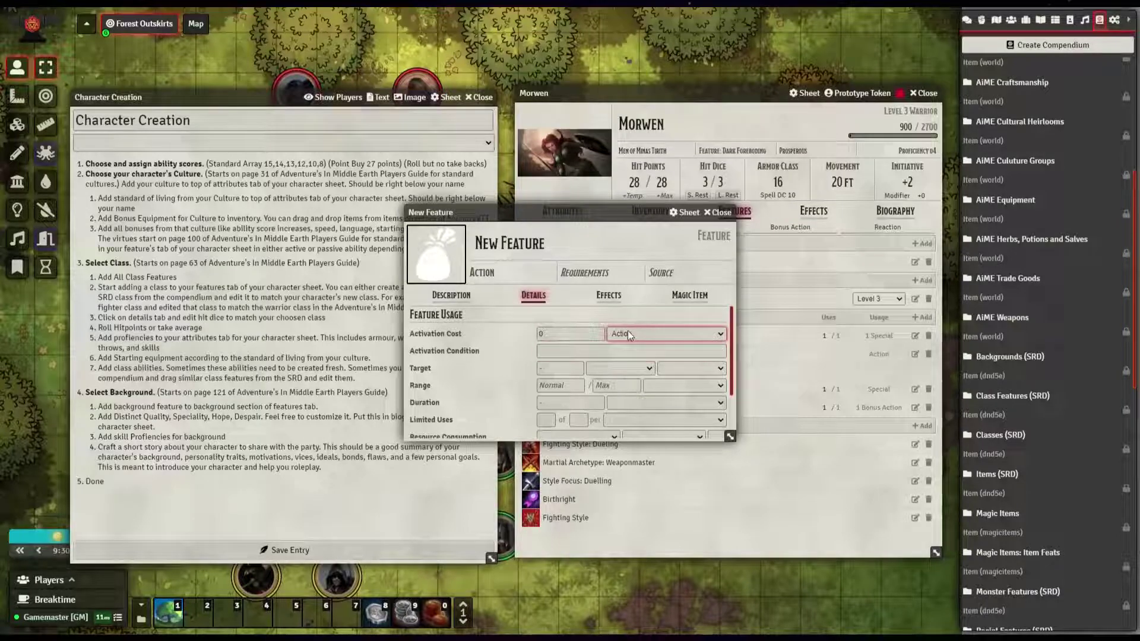
pyautogui.scroll(-1, 635, 371)
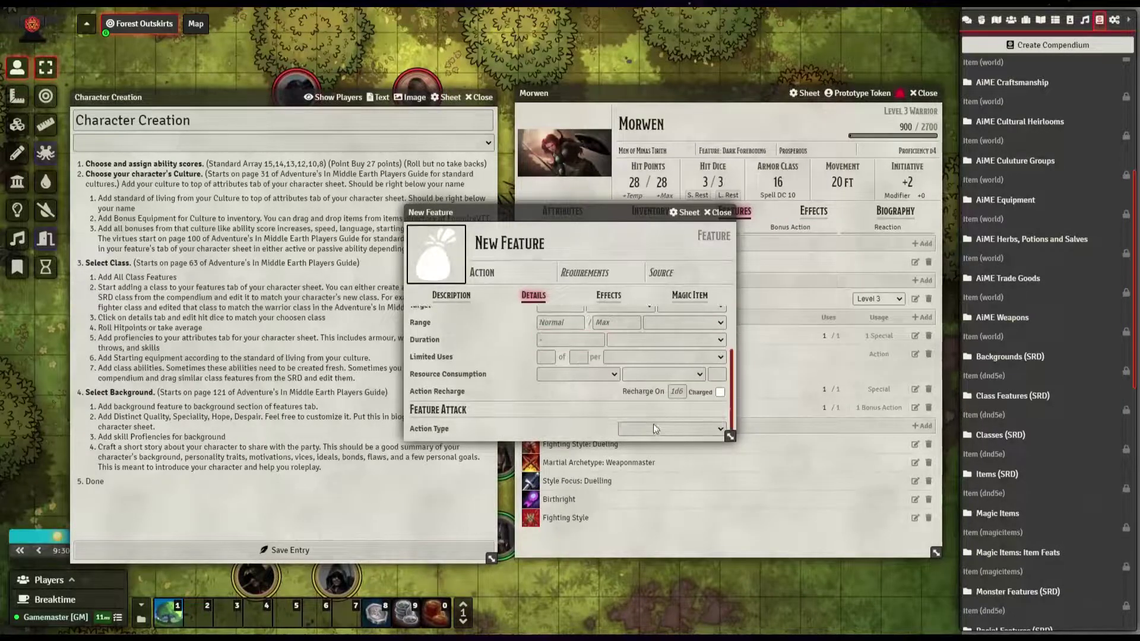
pyautogui.scroll(1, 593, 391)
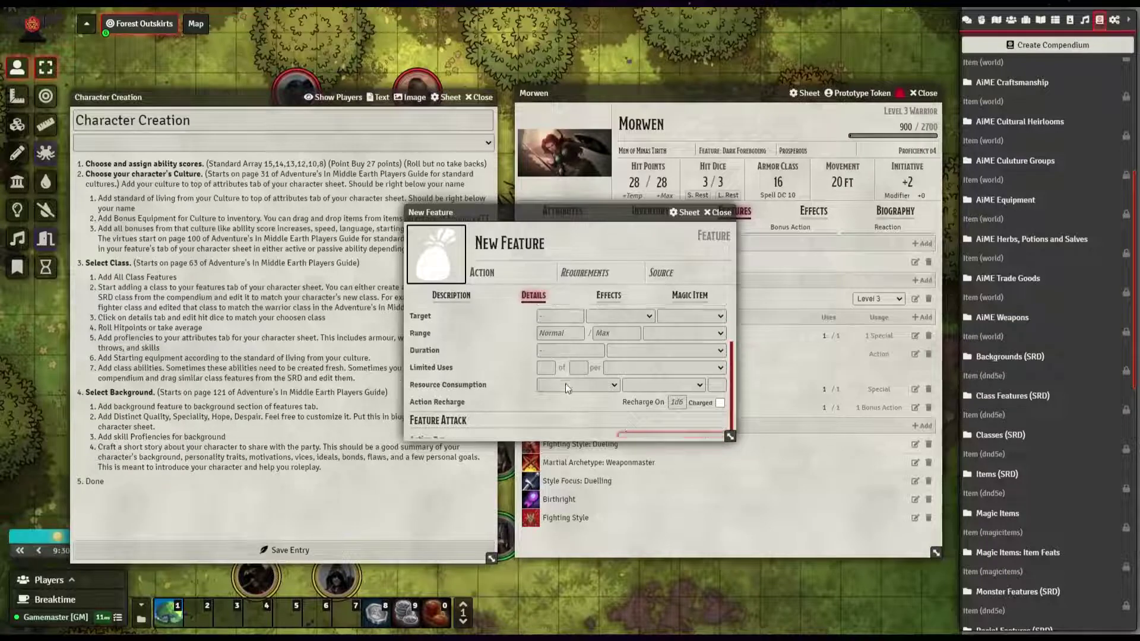
pyautogui.click(456, 300)
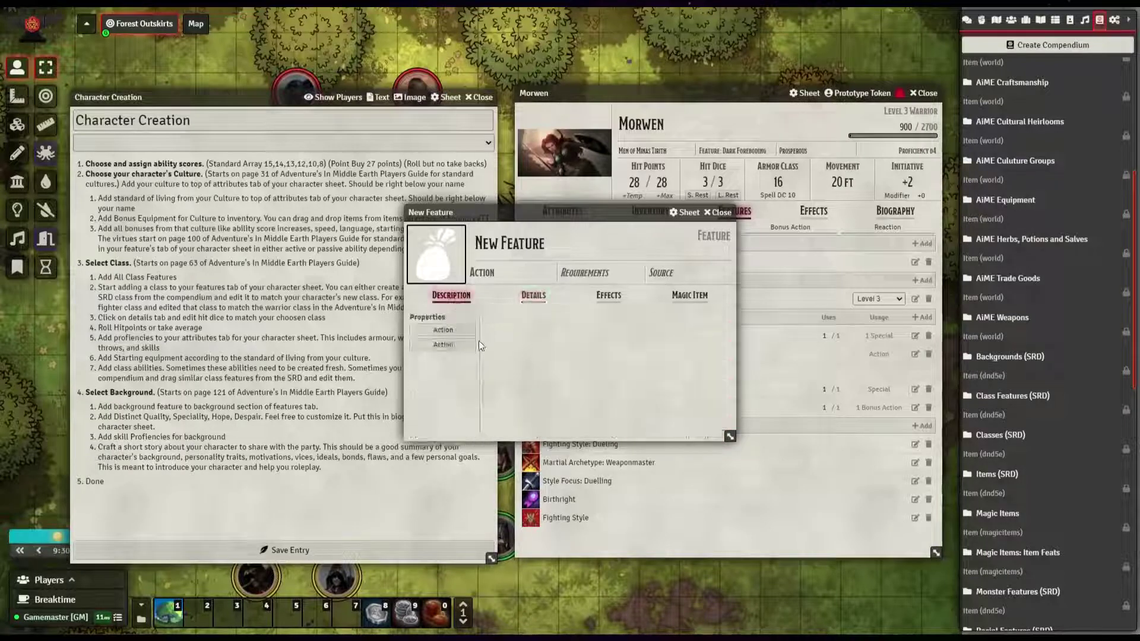
pyautogui.click(533, 304)
pyautogui.click(631, 334)
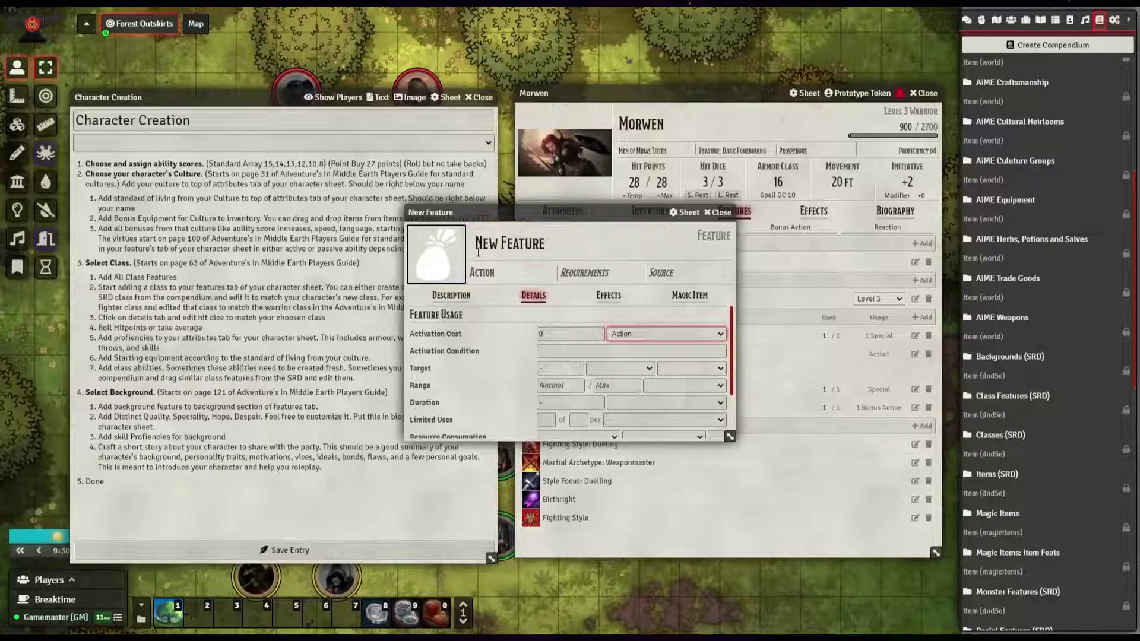
pyautogui.click(719, 213)
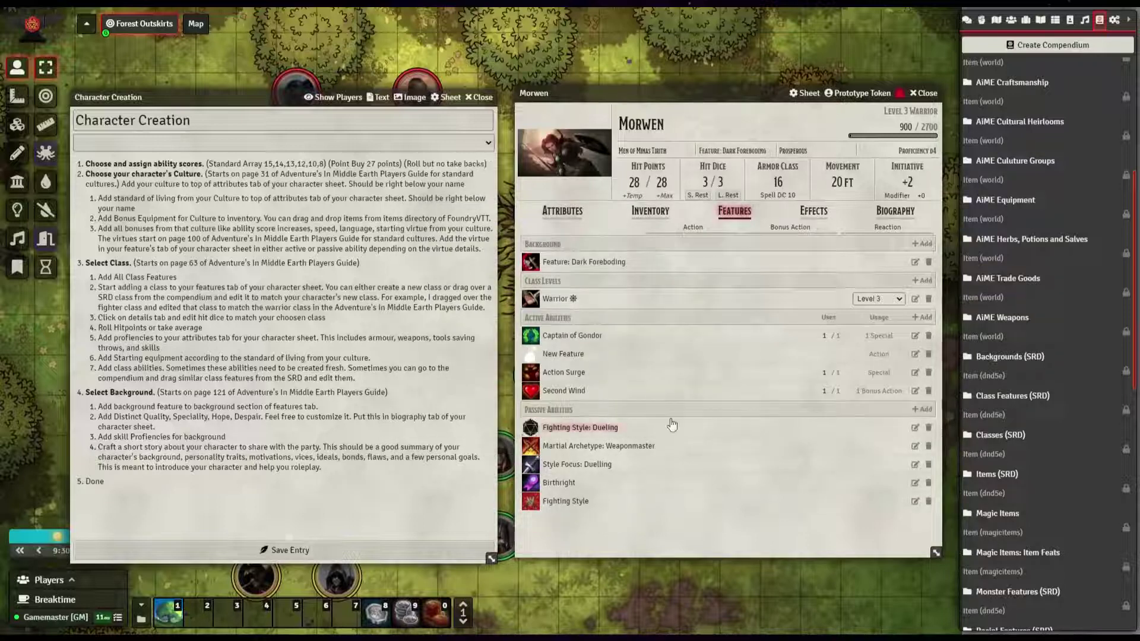
# Delete the blank New Feature, then expand the Dark Foreboding description and view its feature sheet
pyautogui.click(928, 354)
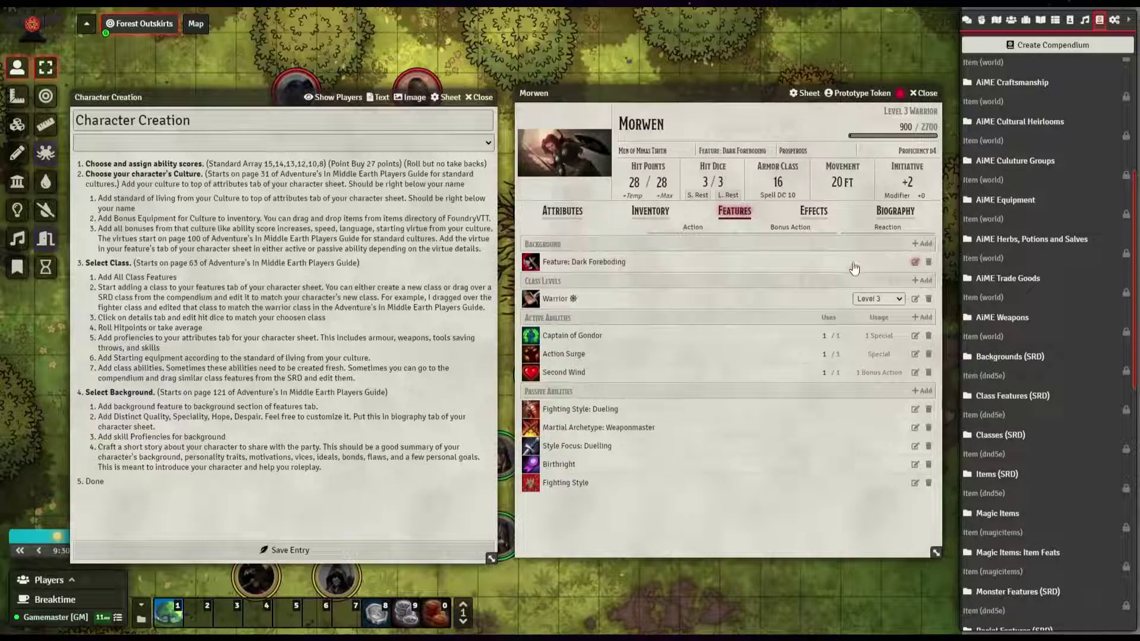
pyautogui.click(623, 264)
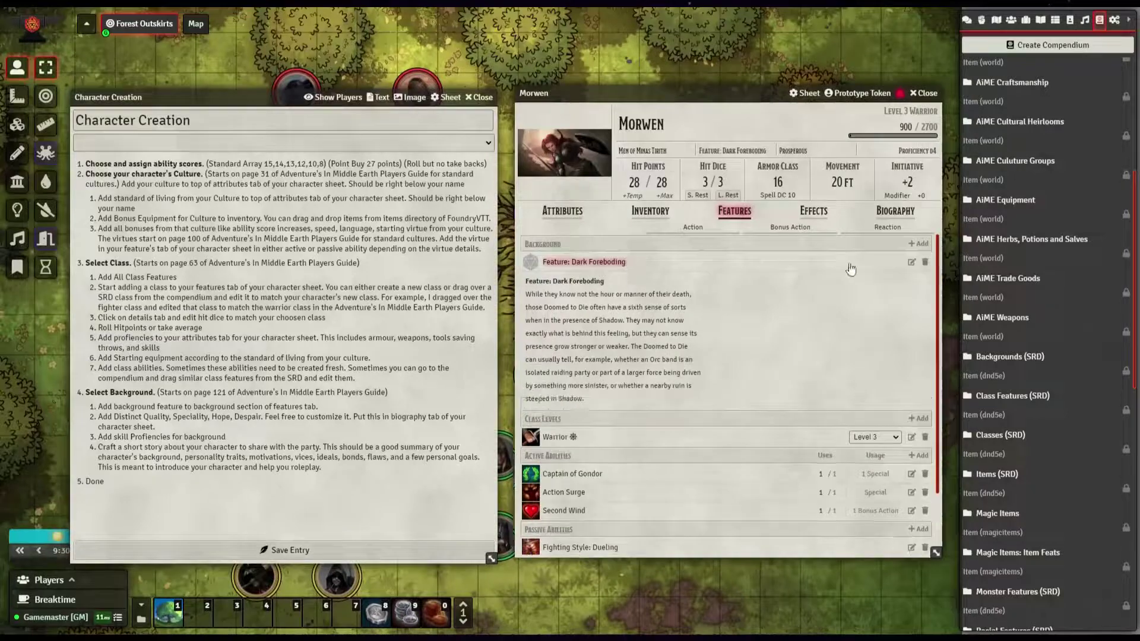
pyautogui.click(911, 263)
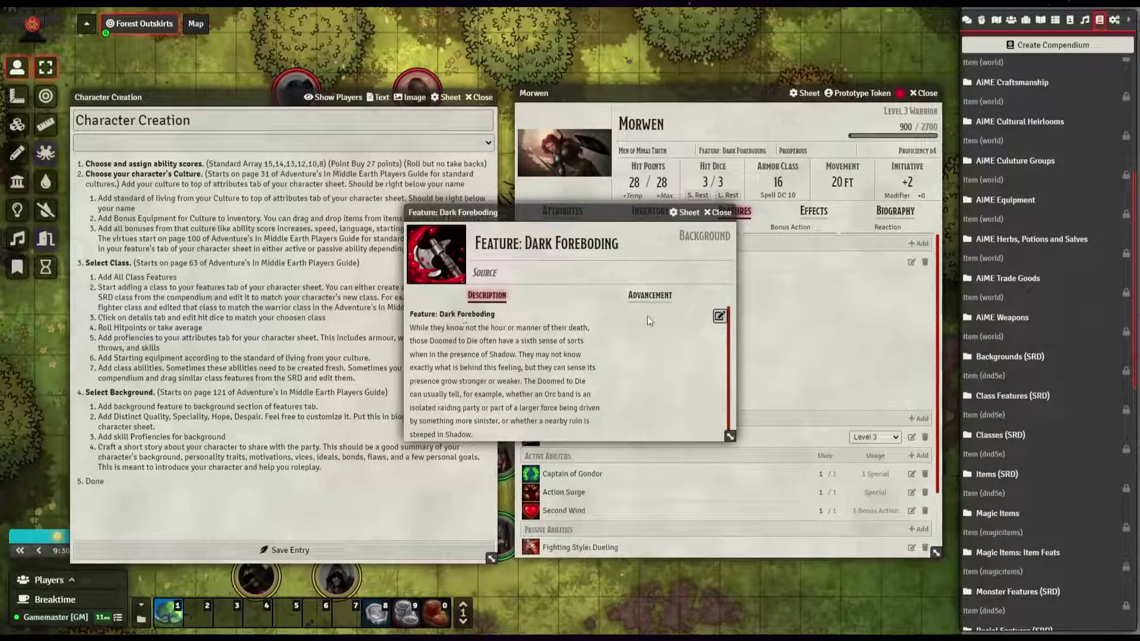
pyautogui.click(719, 212)
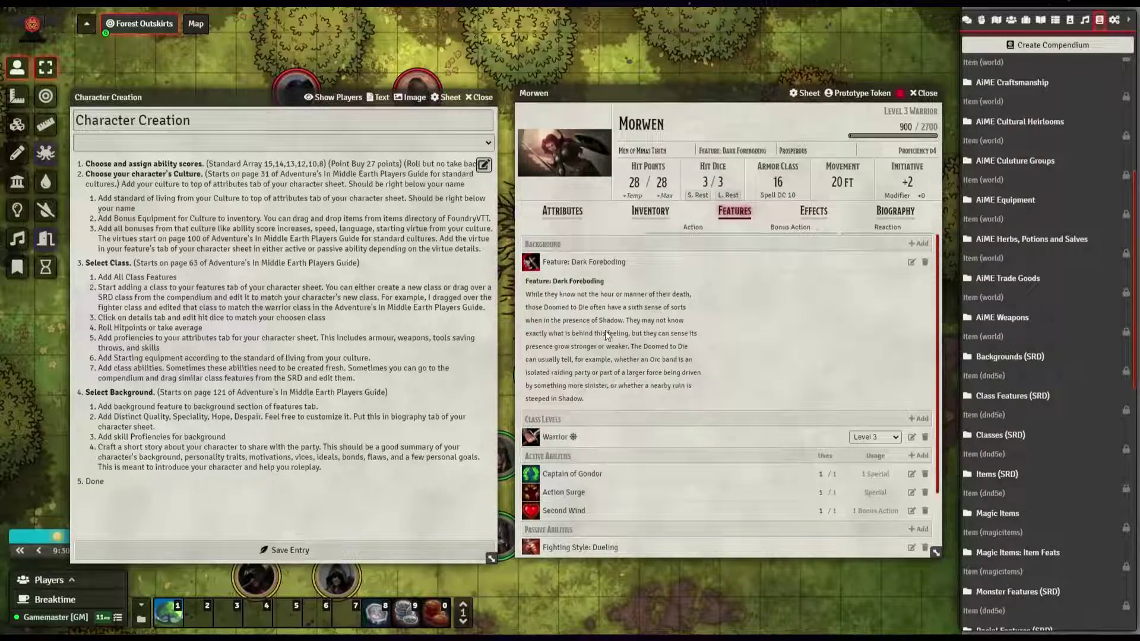
# Switch Morwen's sheet to the Biography tab with Appearance, Distinctive Quality, Speciality, Hope and Despair
pyautogui.click(891, 212)
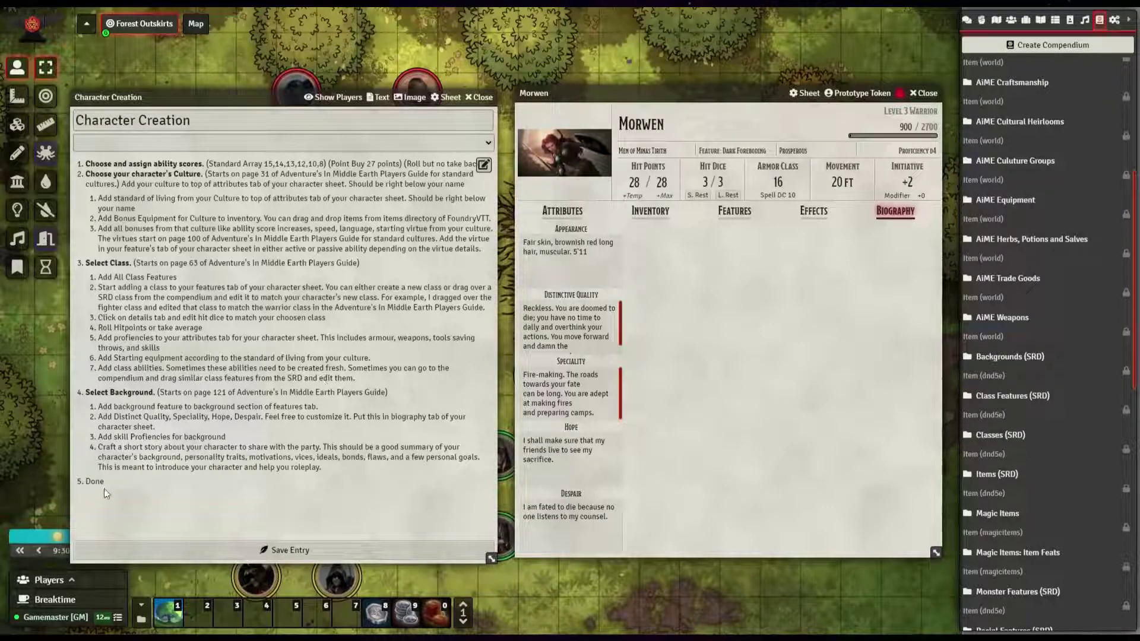
pyautogui.click(563, 212)
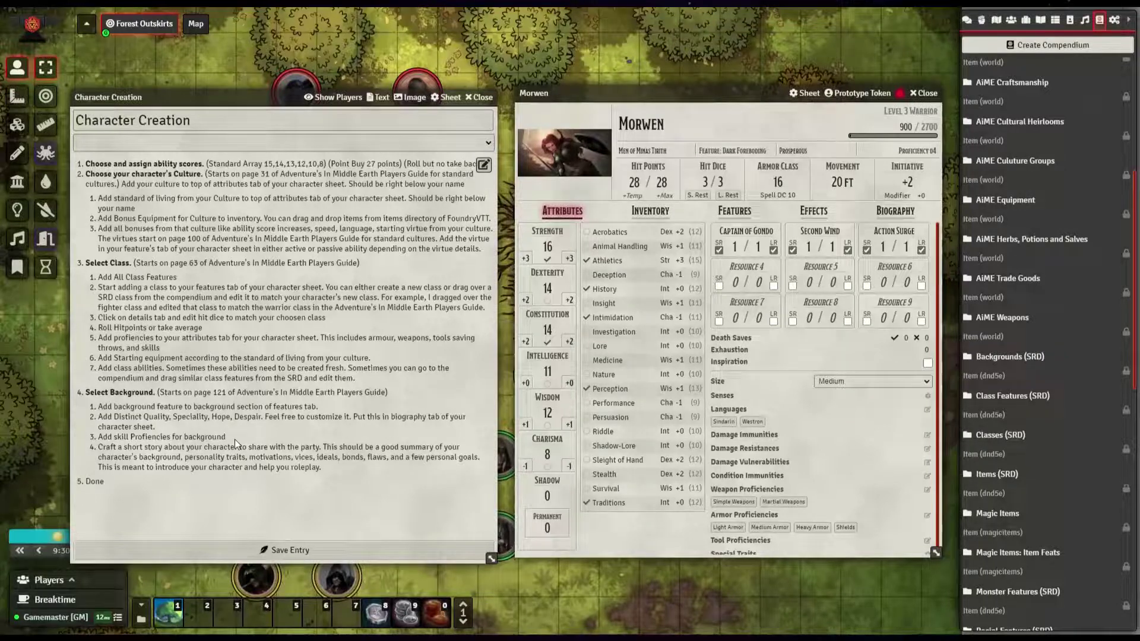
pyautogui.click(883, 215)
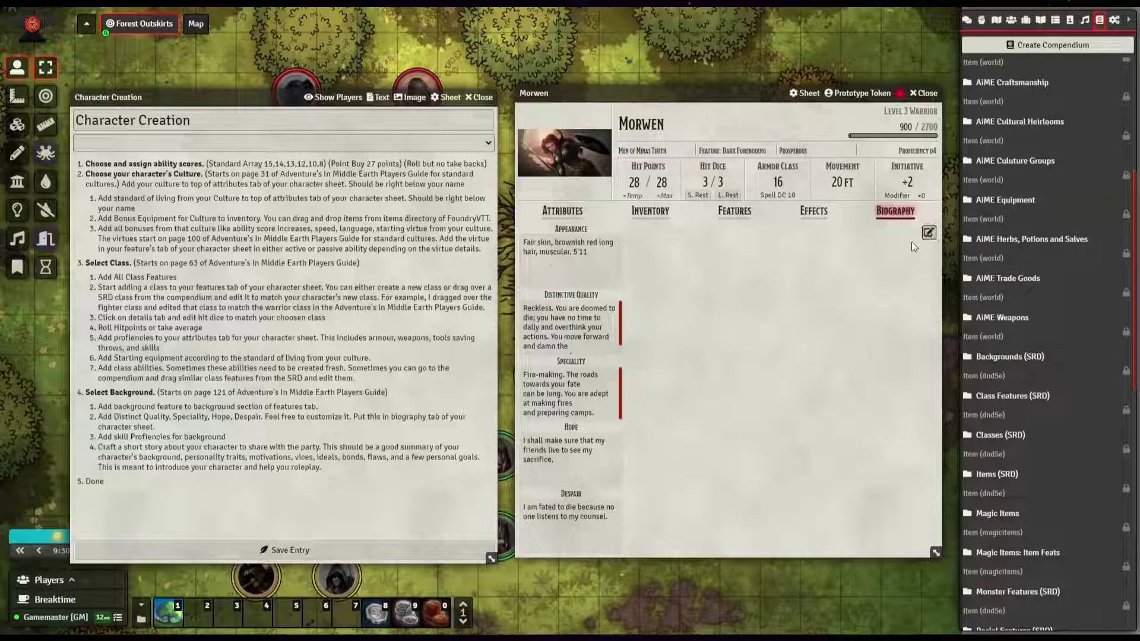
# Edit the biography story, typing test text 'asdasdasdas' and deleting it so the story stays empty
pyautogui.click(929, 234)
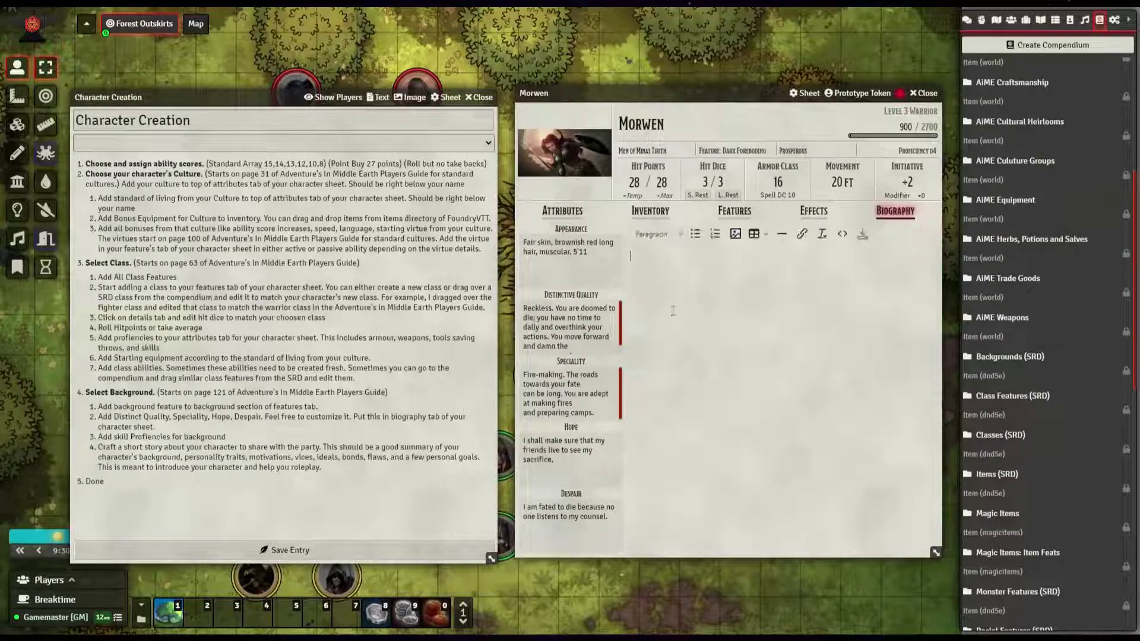
pyautogui.write('asdasdasdas')
pyautogui.moveTo(677, 256); pyautogui.dragTo(611, 257)
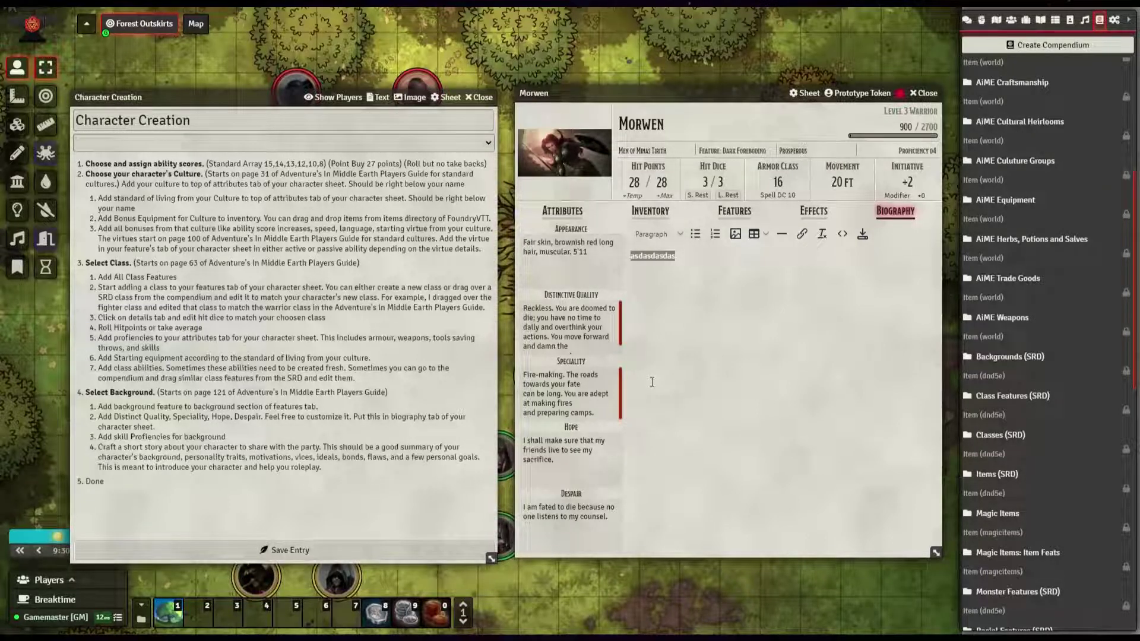
pyautogui.press('BackSpace')
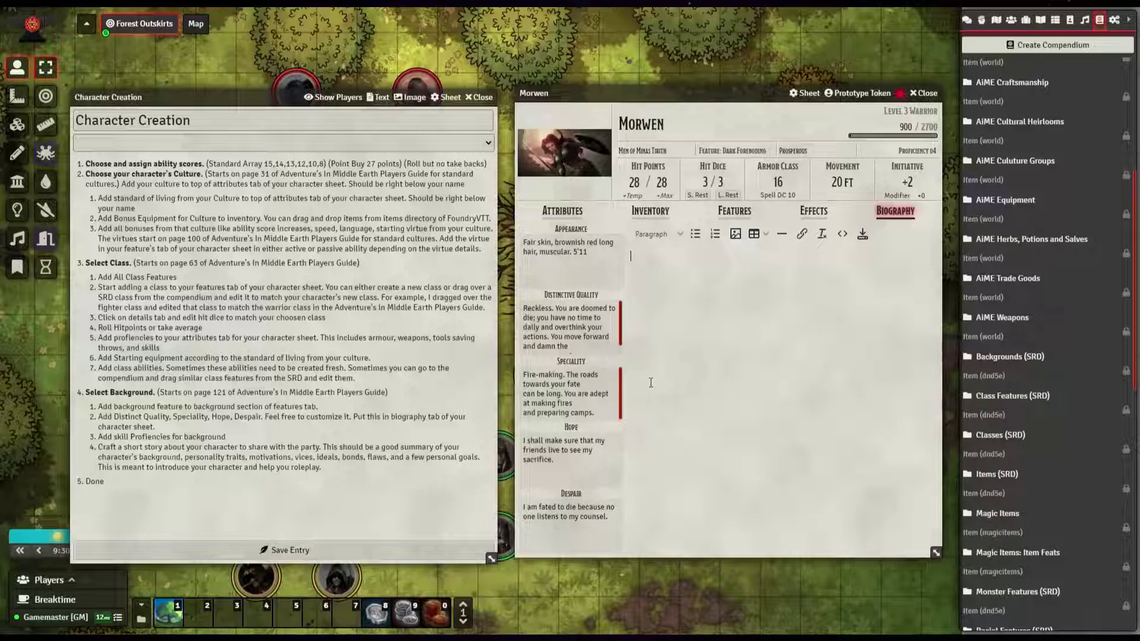